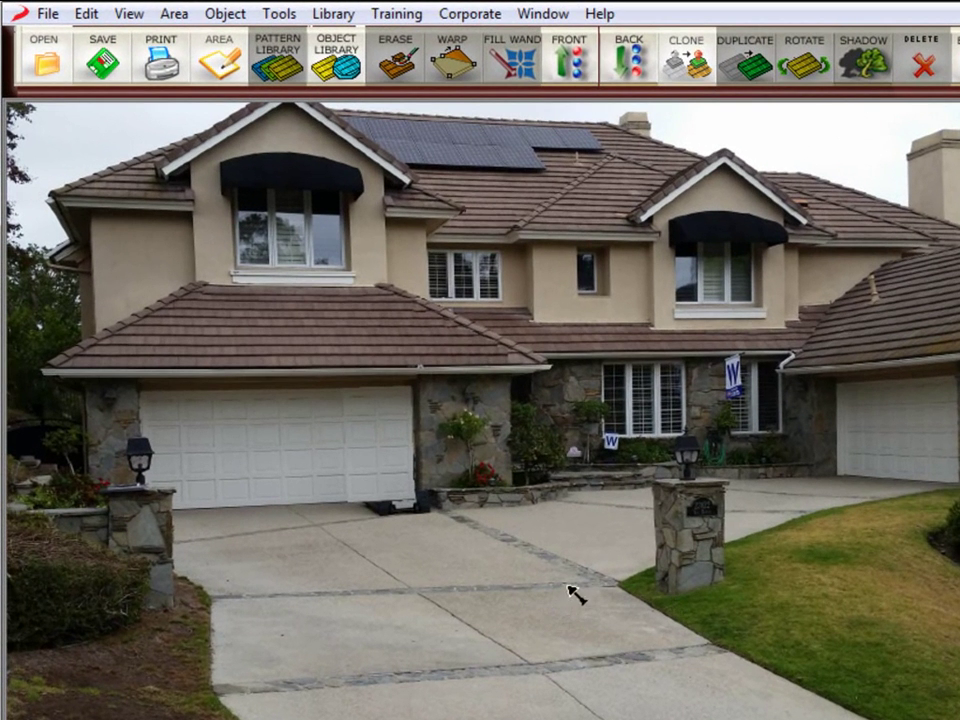
Start a point-by-point area outline from the curb along the lawn edge to the stone pillar
click(225, 68)
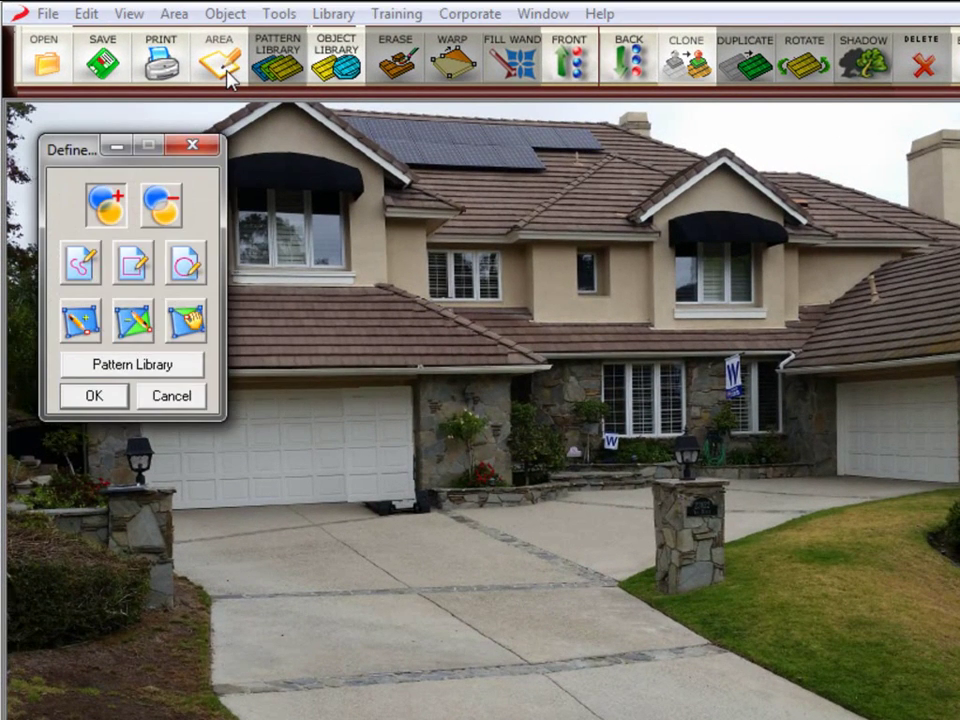
click(78, 268)
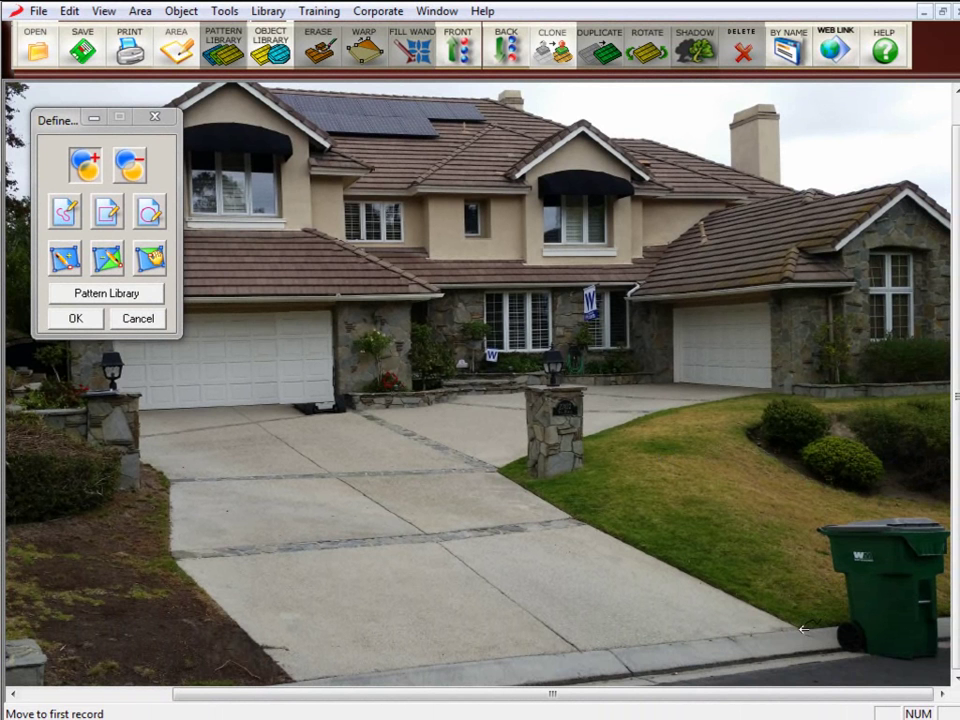
click(802, 628)
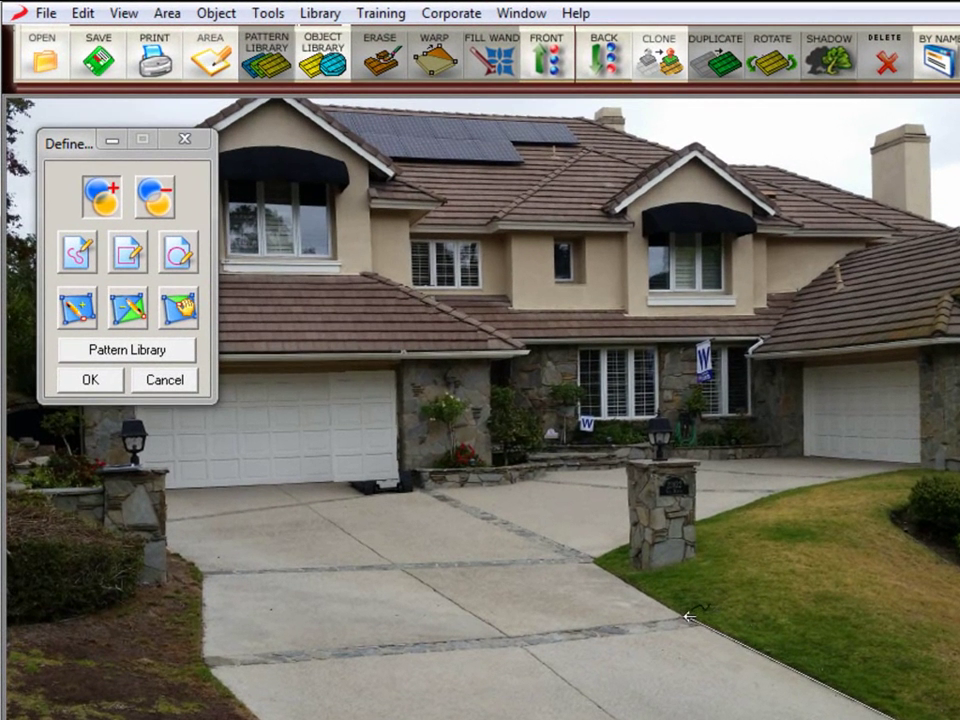
click(682, 615)
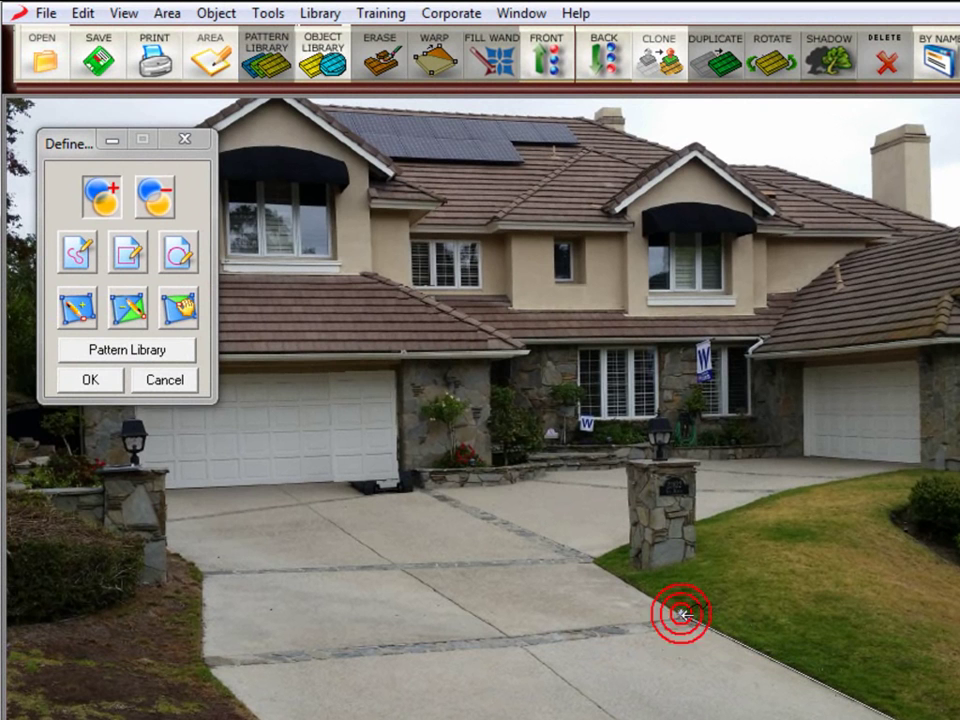
click(596, 561)
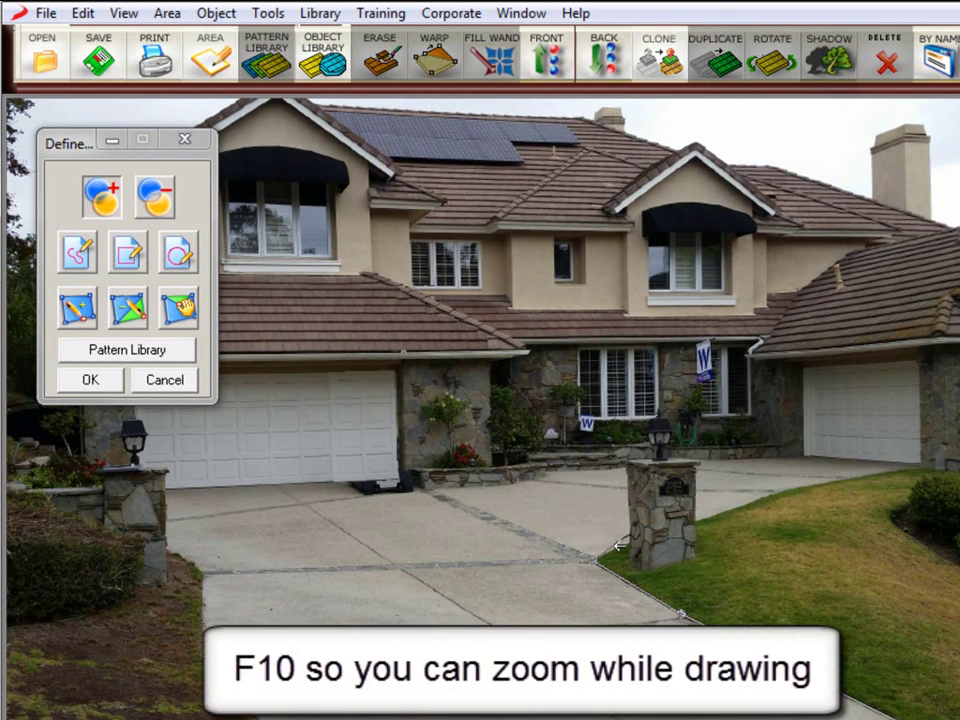
Zoom in and add outline points where the driveway meets the pillar and at its base
key(F10)
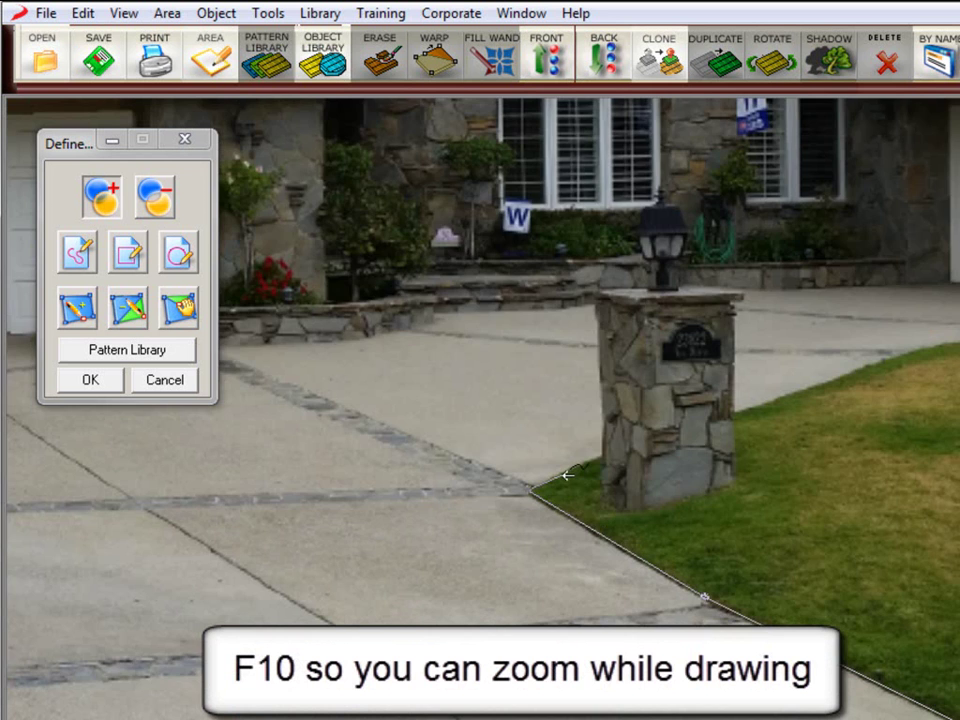
scroll(568, 476, up, 2)
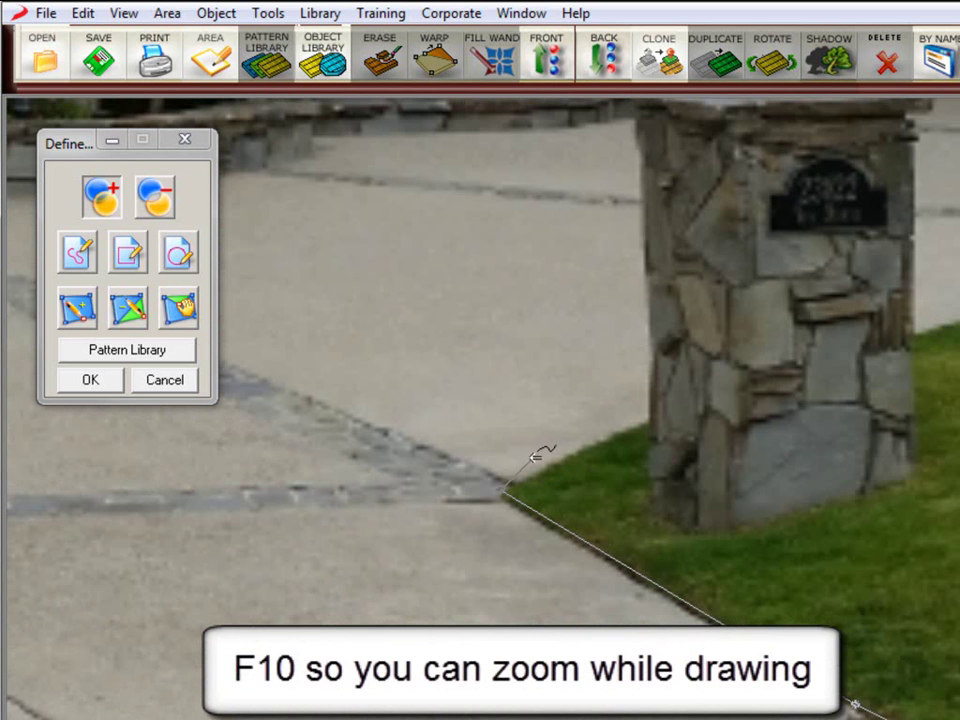
click(541, 471)
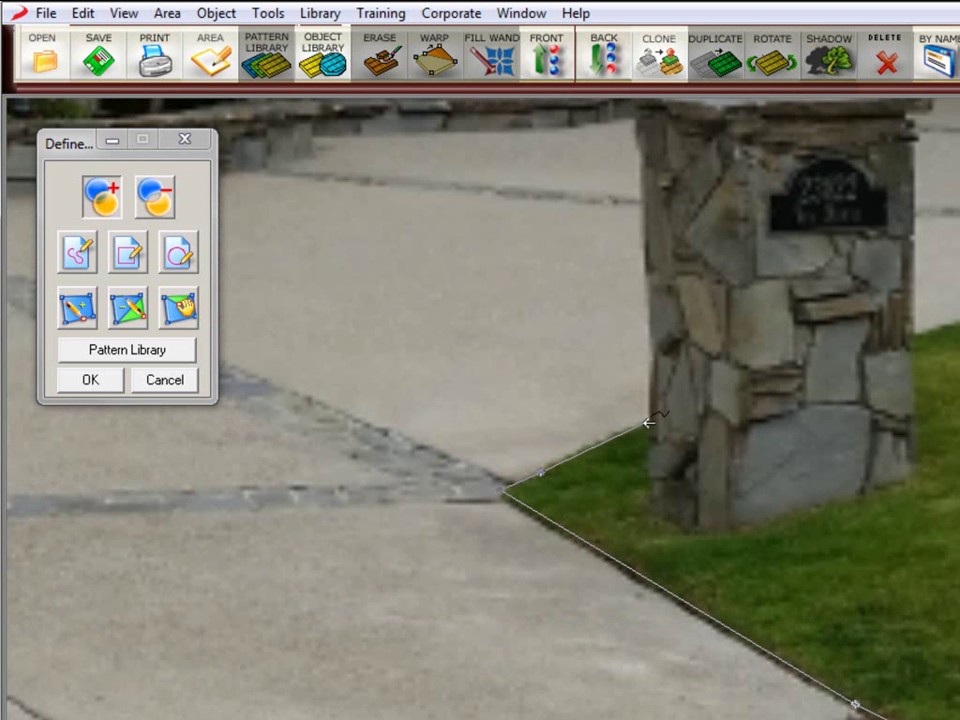
click(648, 421)
scroll(645, 415, down, 2)
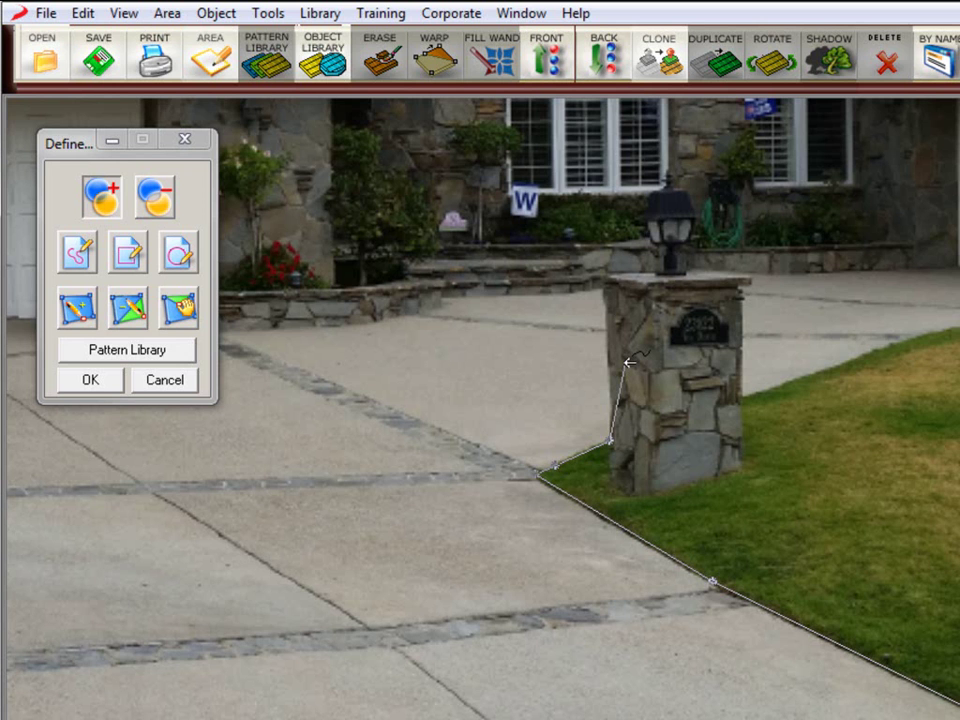
Continue the outline over the pillar's top corner and along the low stone wall
click(603, 285)
click(552, 296)
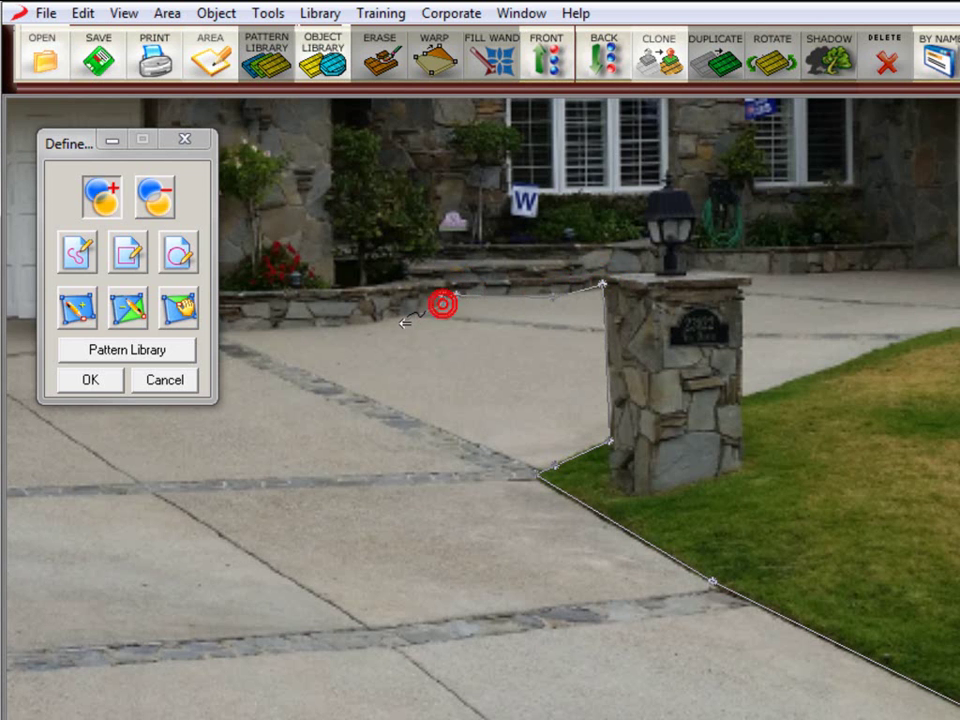
click(442, 294)
click(393, 316)
click(369, 324)
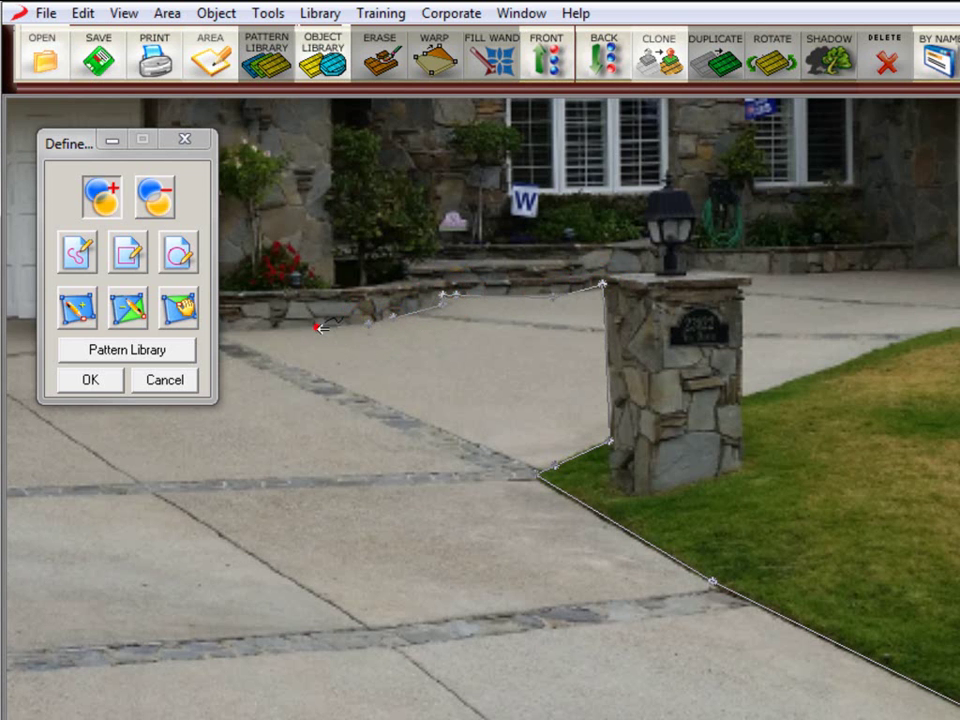
drag(93, 143, 260, 143)
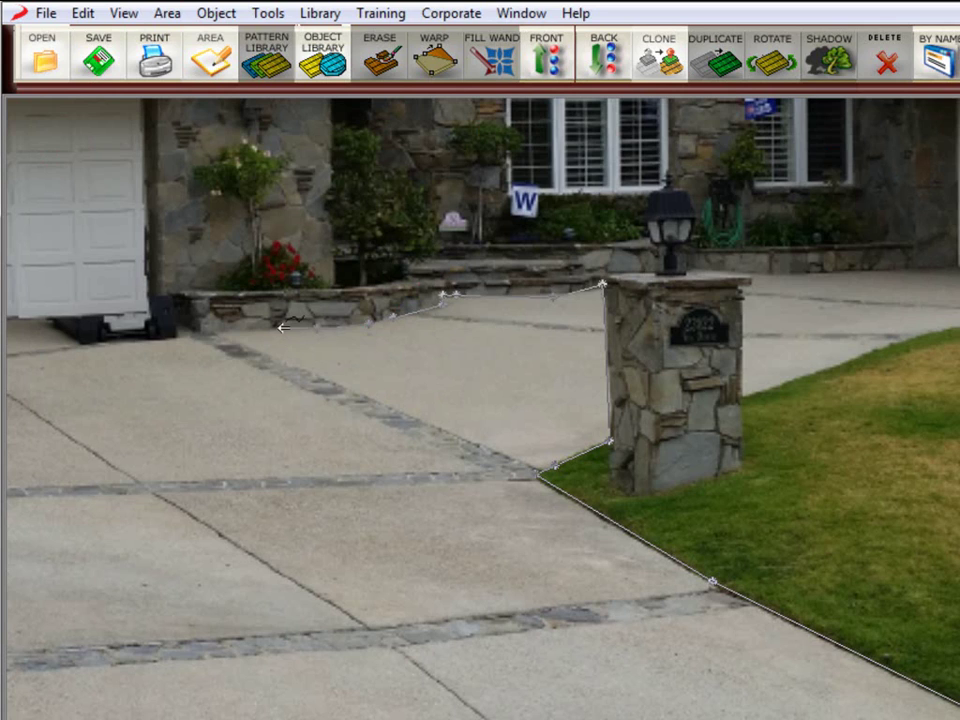
Trace the wall toward the left garage, down the left edge to the lower-left corner, and close the polygon
click(282, 327)
click(194, 330)
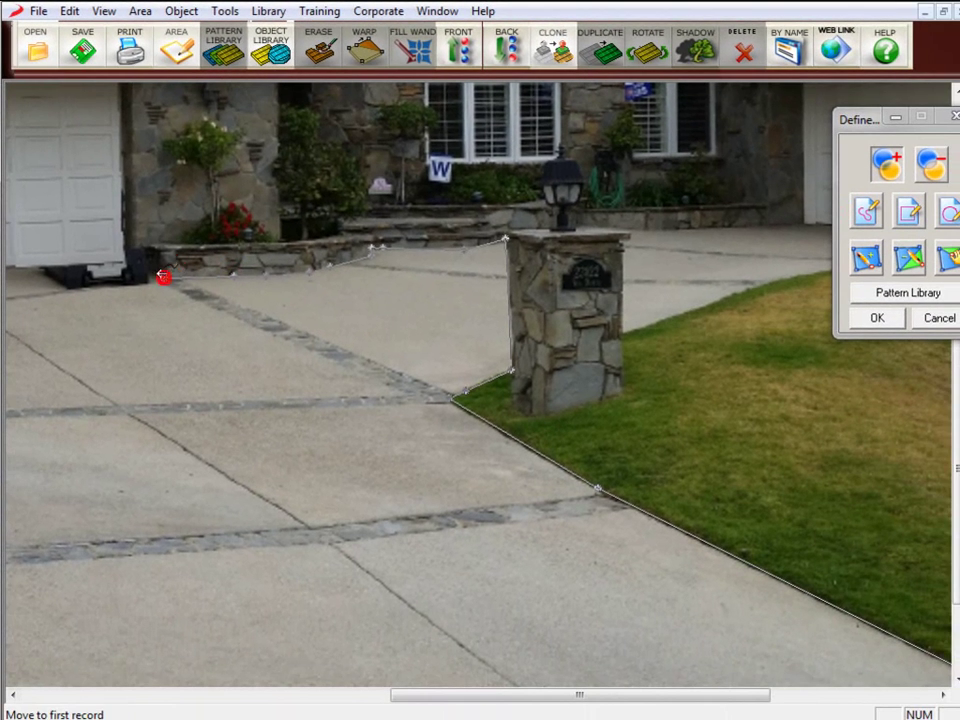
right_click(118, 261)
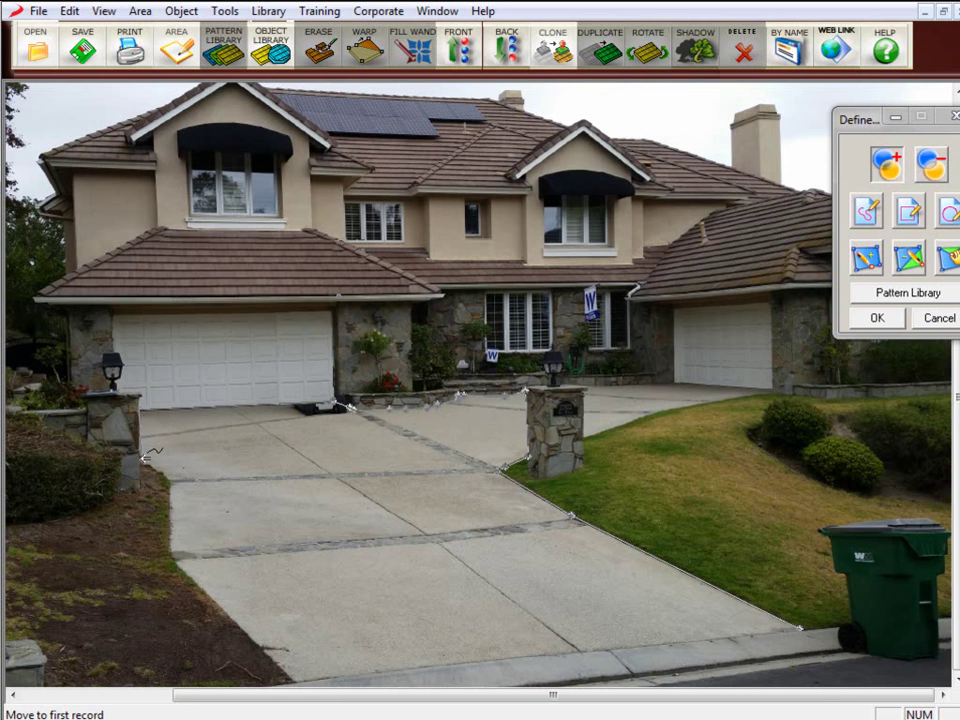
click(139, 456)
click(161, 473)
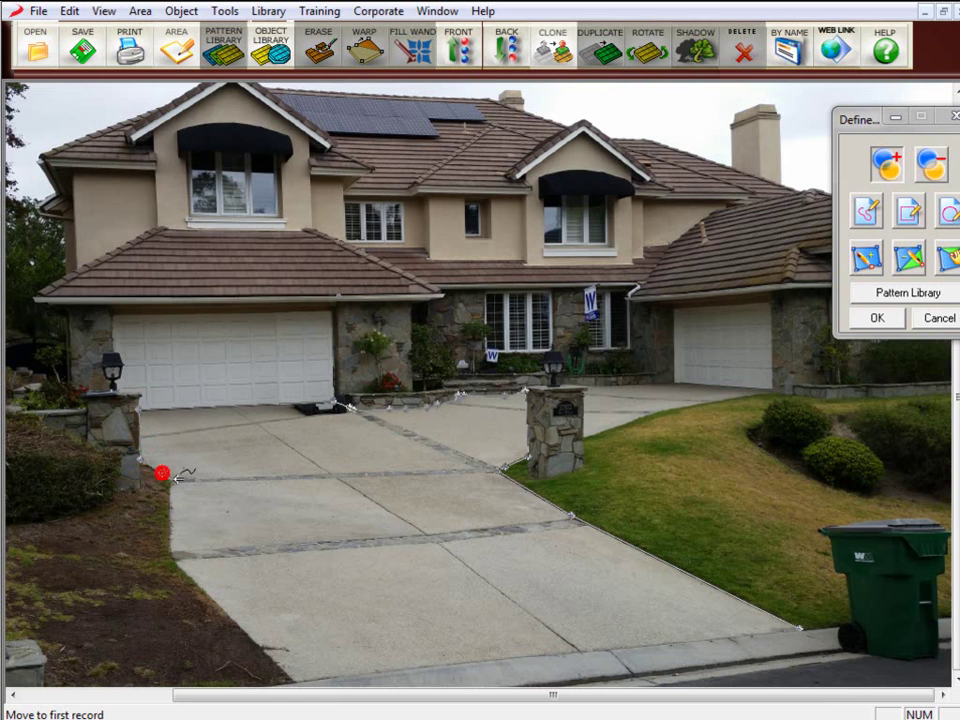
click(172, 555)
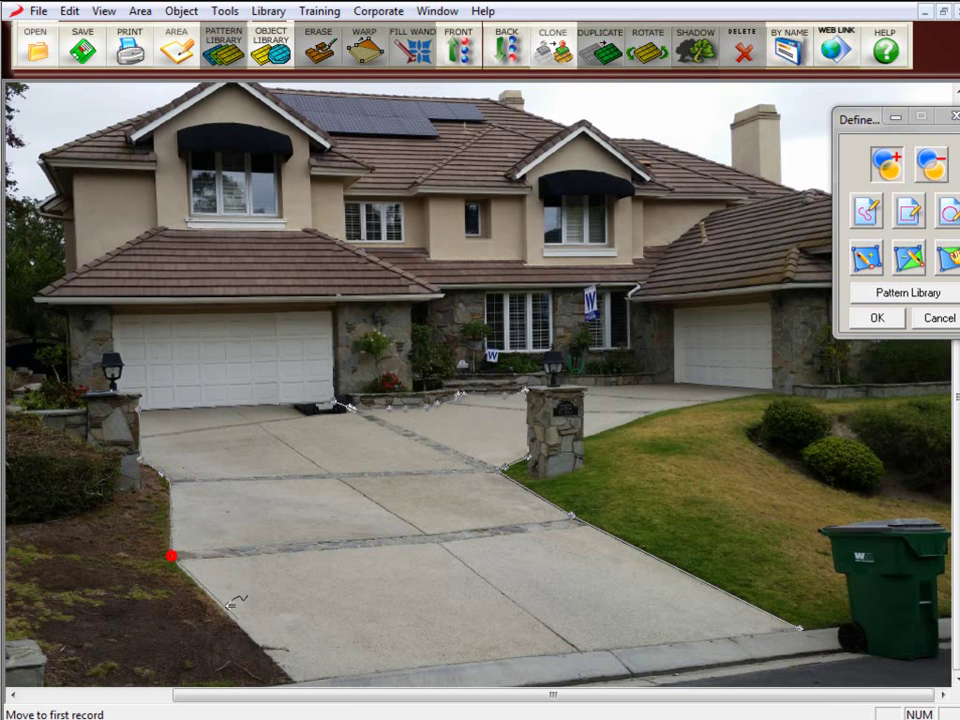
click(288, 680)
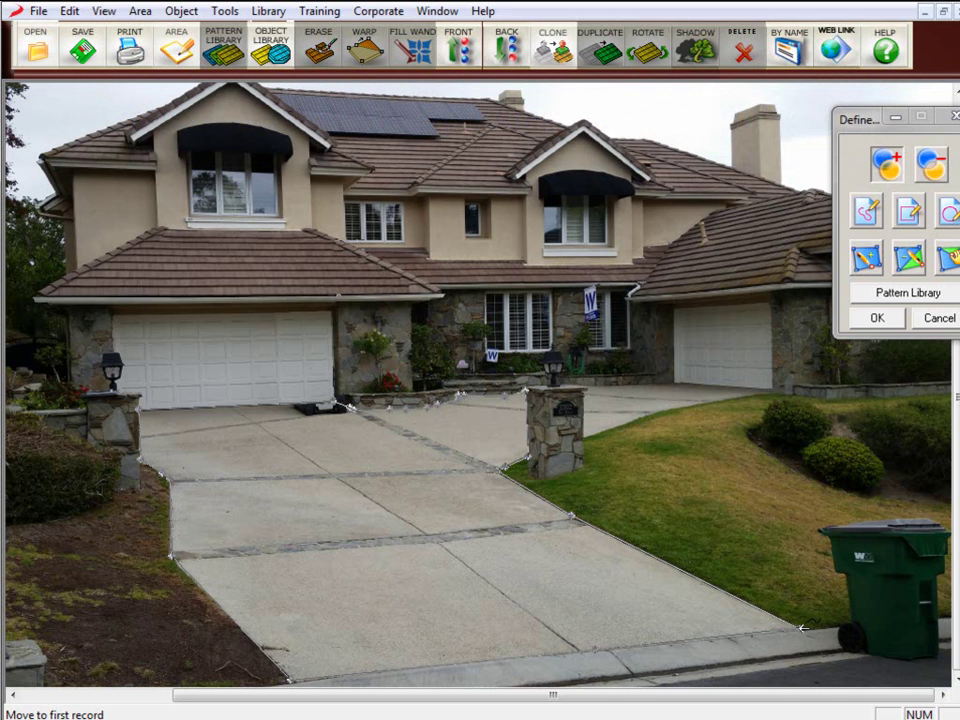
key(Return)
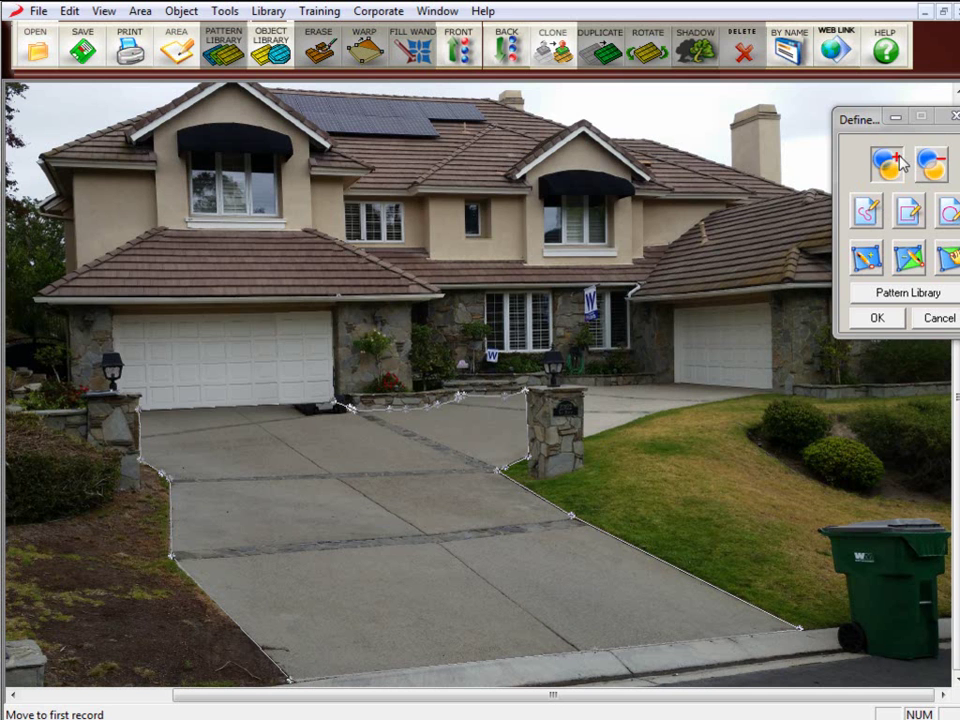
Start a new outline beside the pillar, tracing the lawn edge to the far driveway corner
drag(864, 124, 841, 90)
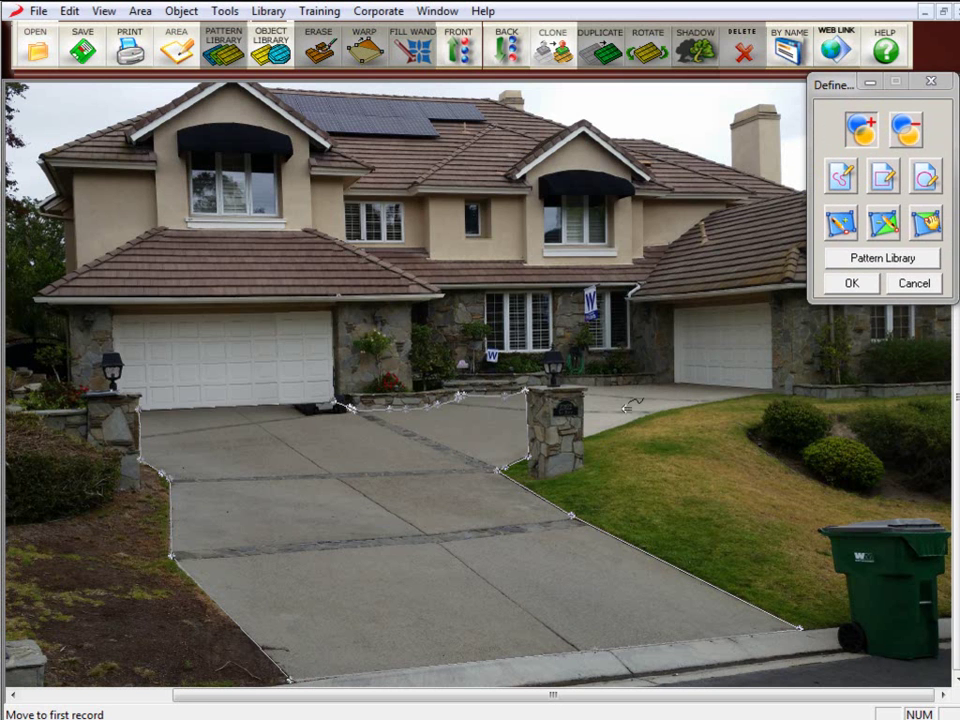
click(583, 437)
scroll(565, 413, up, 2)
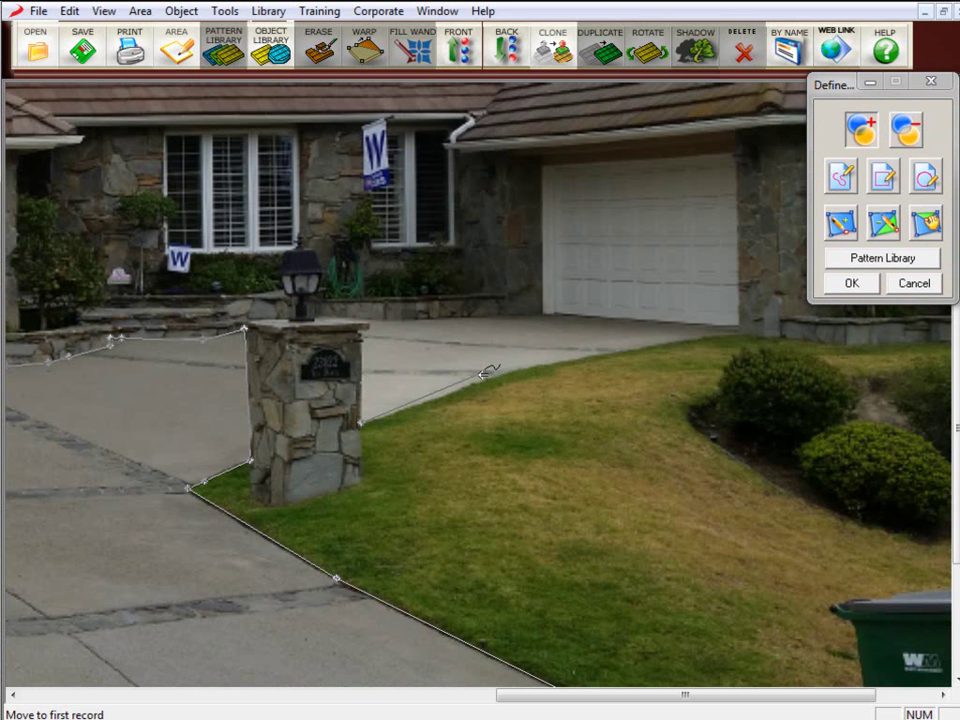
click(477, 380)
click(500, 371)
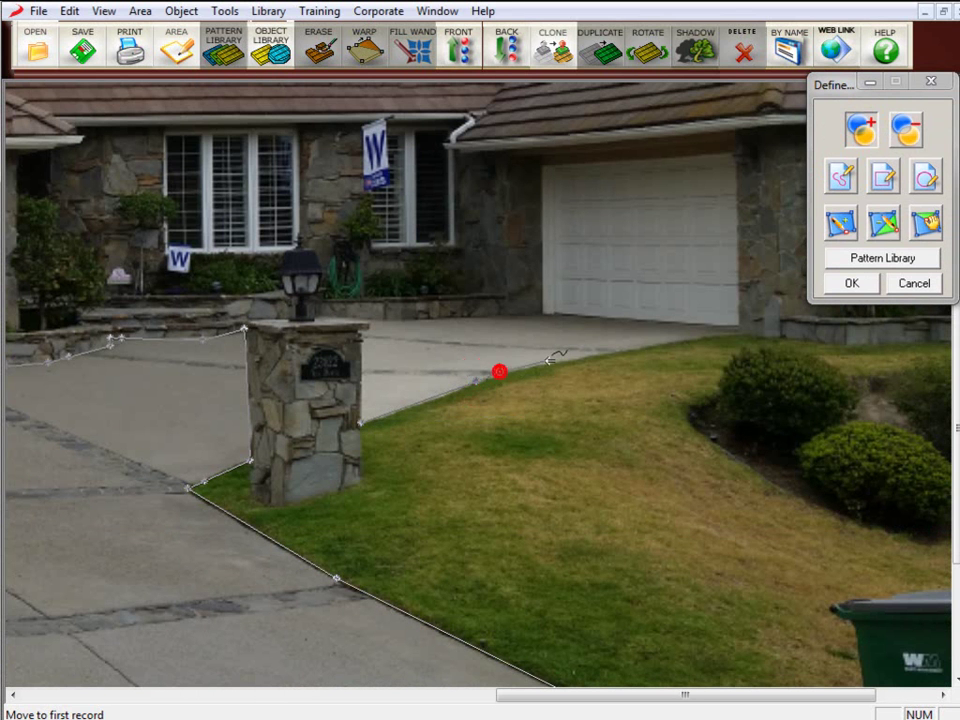
click(547, 363)
click(645, 348)
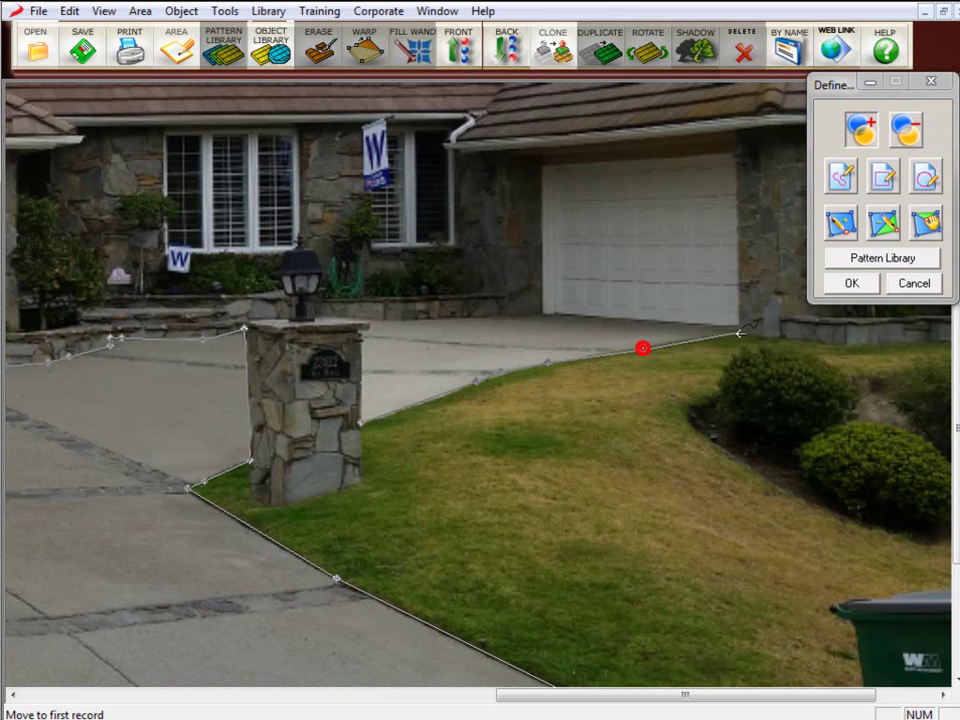
click(736, 331)
click(366, 321)
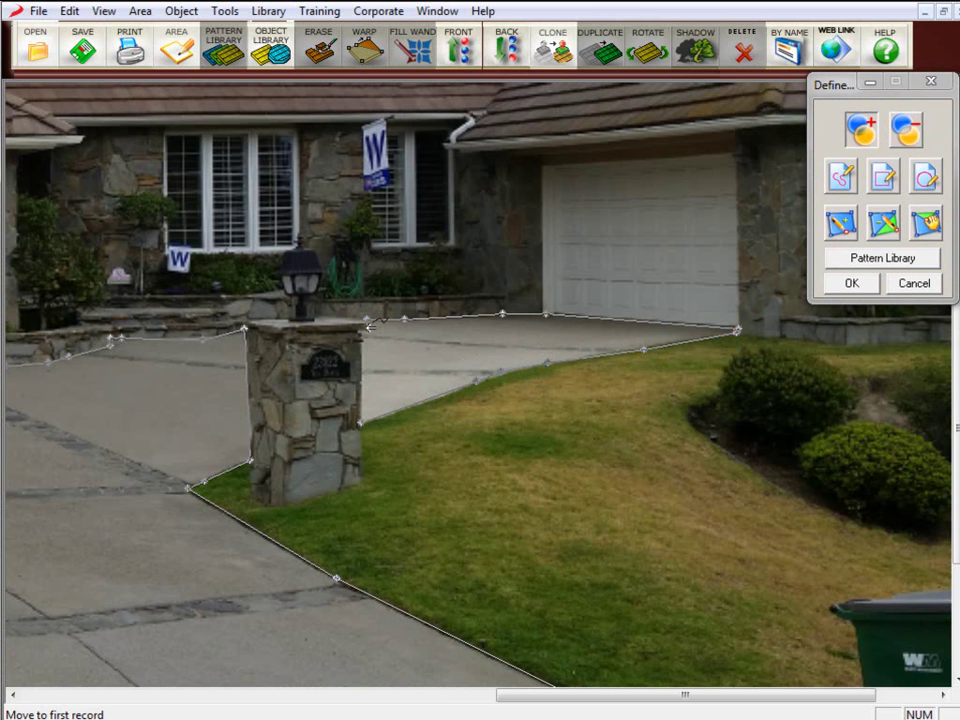
Add points around the pillar's corner and close the outline at the pillar's base
scroll(272, 248, up, 1)
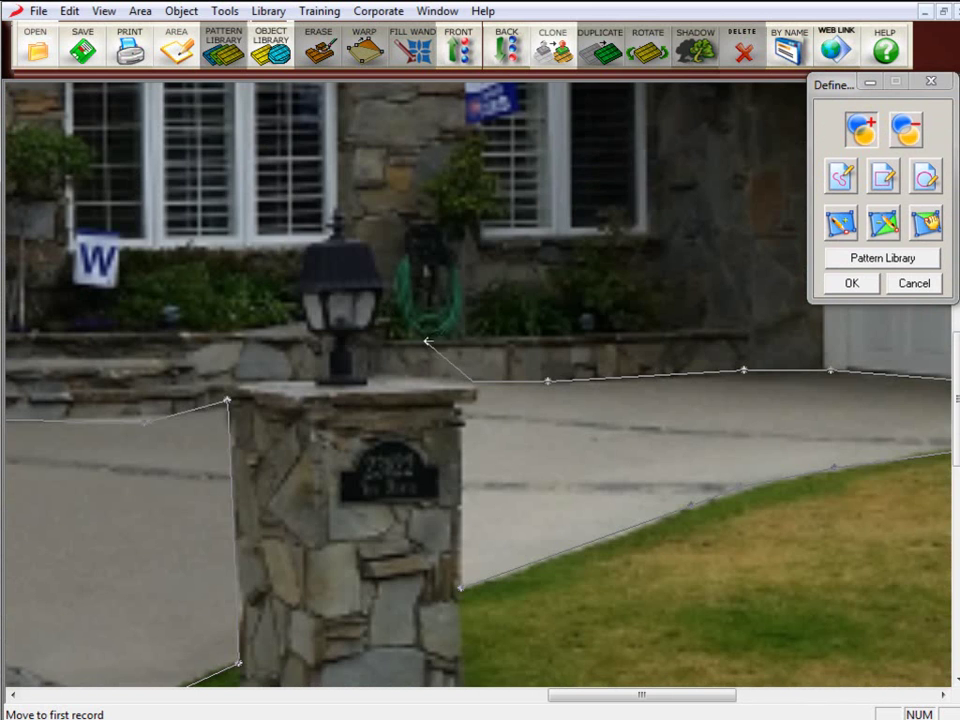
click(472, 381)
click(480, 388)
click(461, 405)
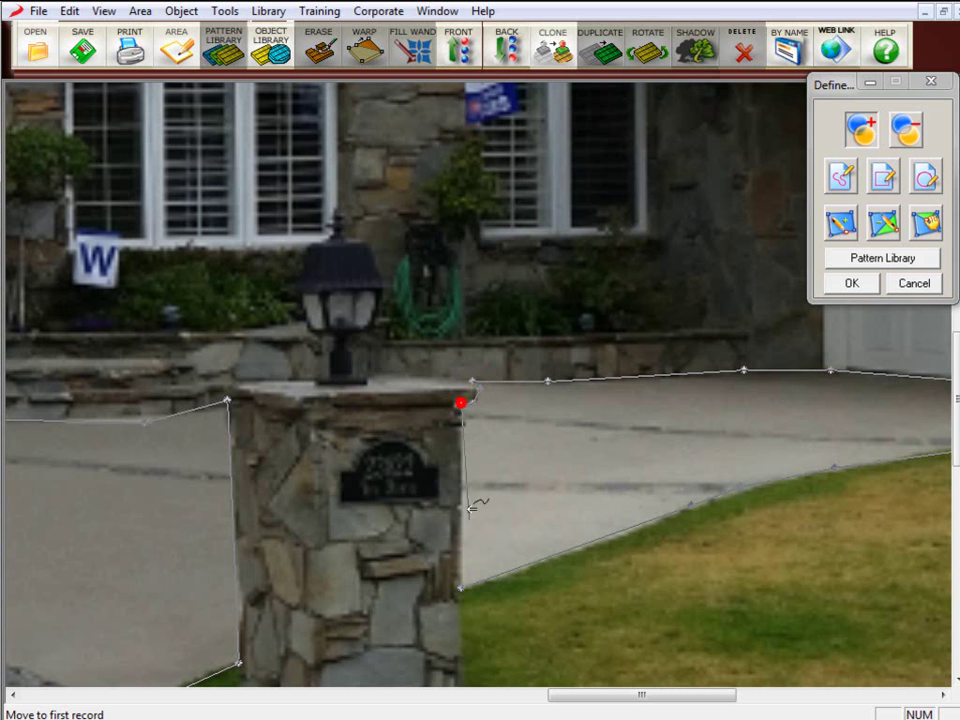
click(460, 588)
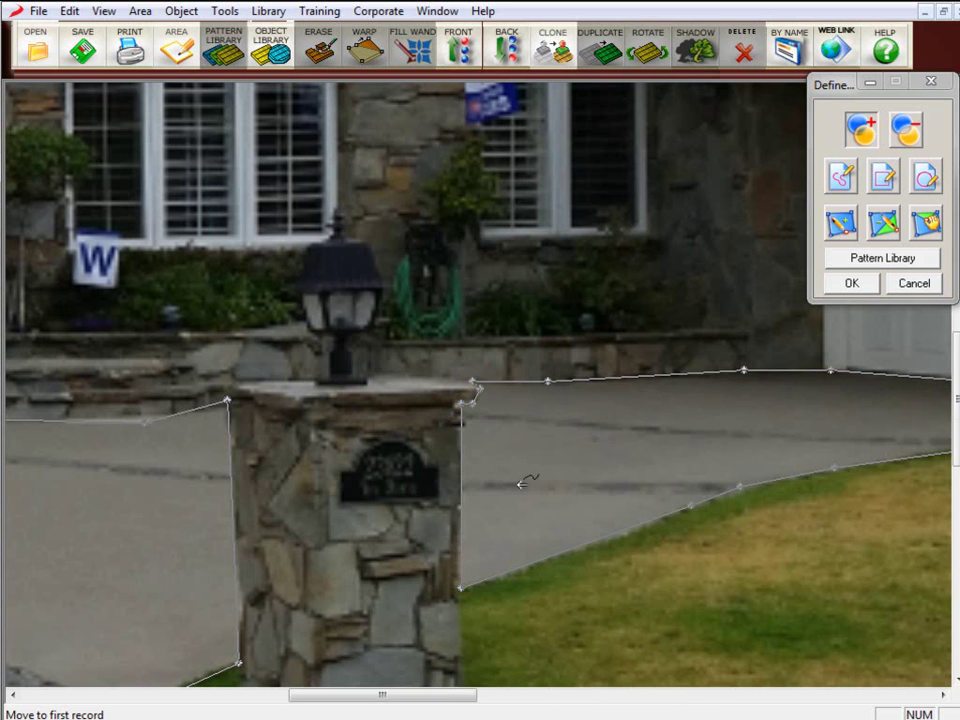
scroll(522, 483, down, 1)
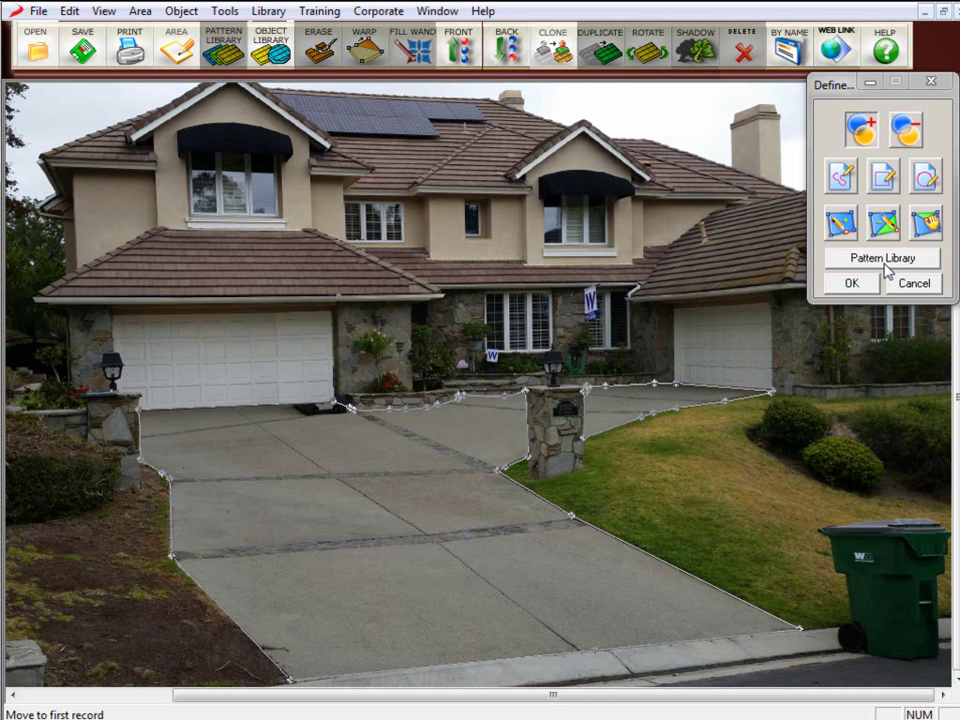
Open the Pattern Library and arrange its Selection window to show the Large_Tile thumbnails
click(884, 258)
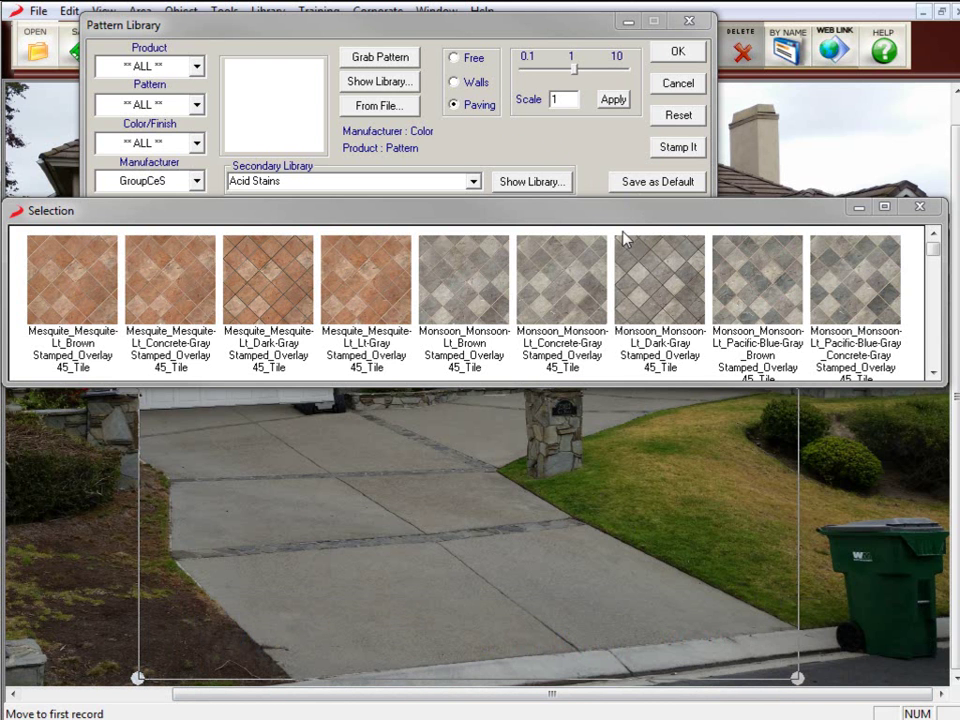
mouse_move(617, 221)
mouse_down()
mouse_move(602, 529)
mouse_move(620, 235)
mouse_up()
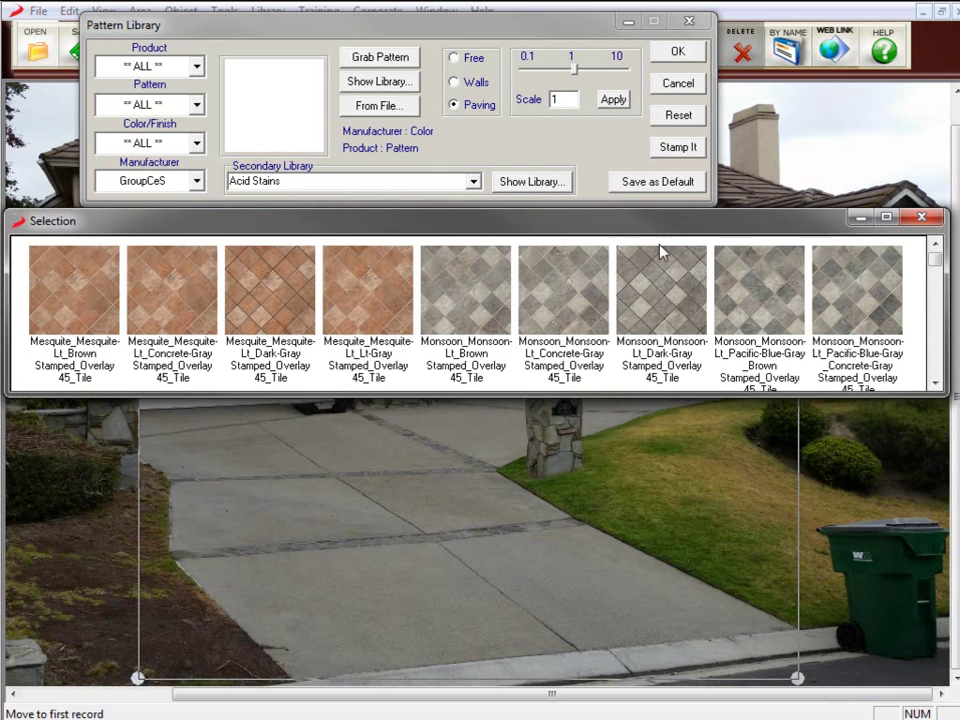
mouse_move(945, 345)
mouse_down()
mouse_move(221, 343)
mouse_move(931, 336)
mouse_up()
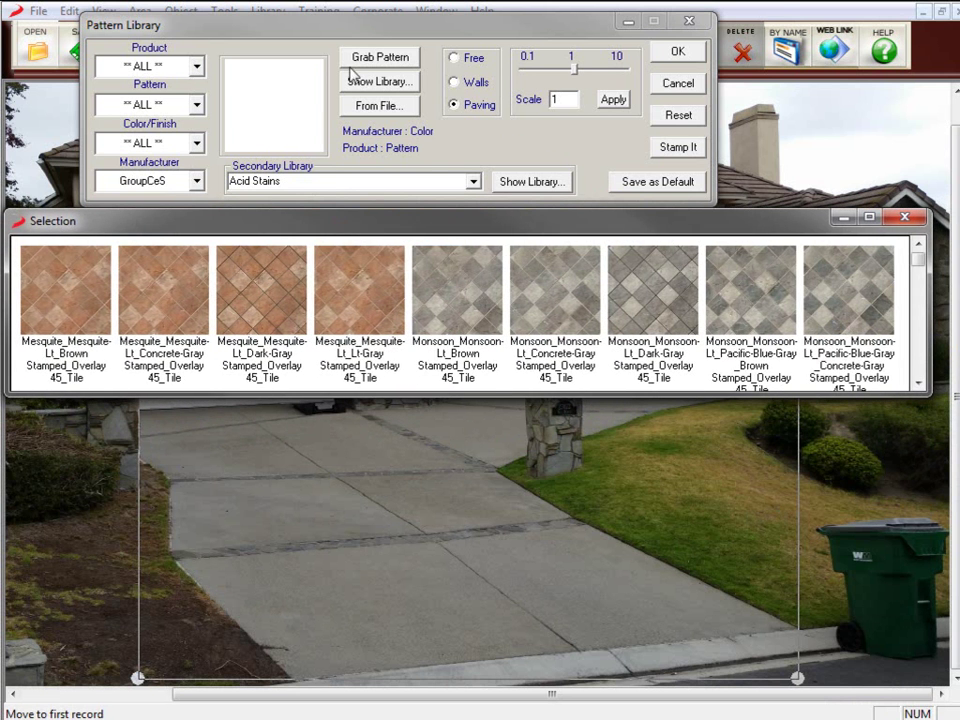
click(360, 20)
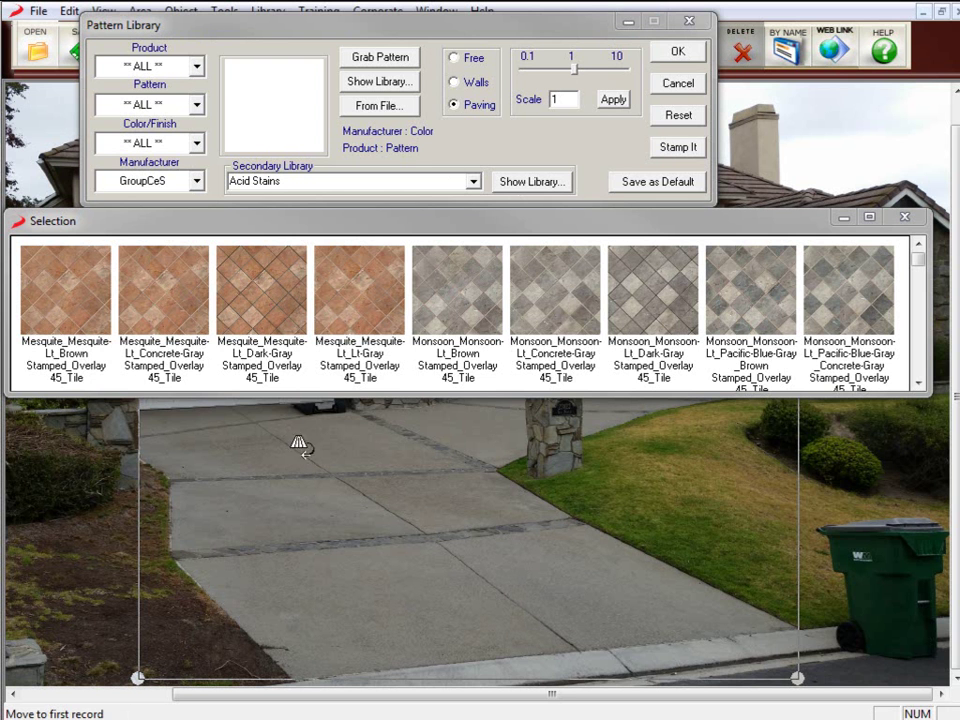
drag(919, 262, 918, 326)
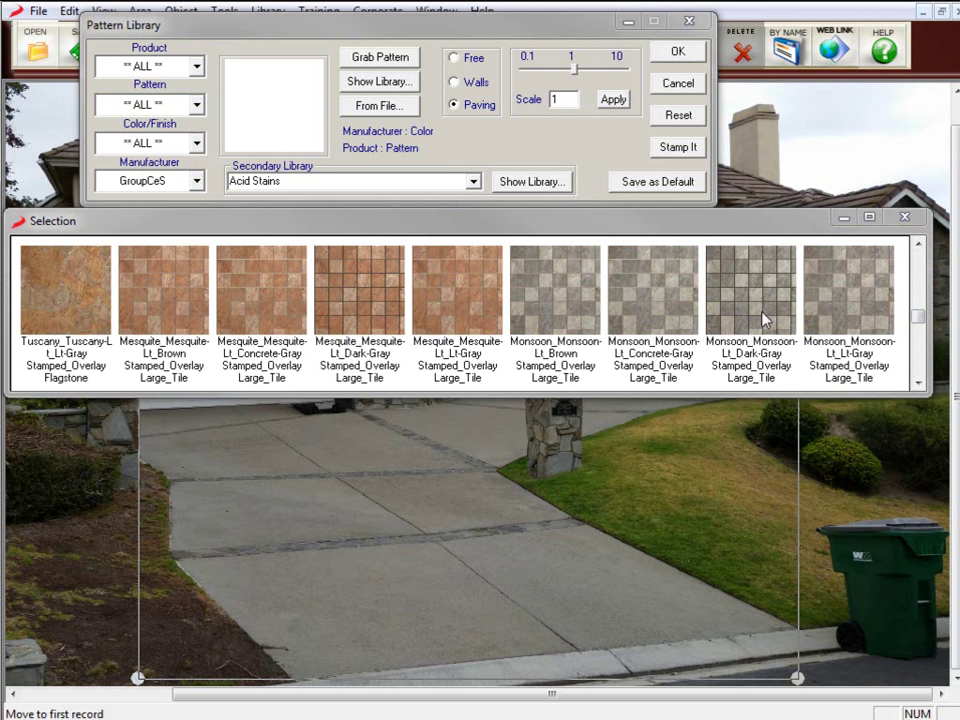
Apply the Monsoon Lt_Dark-Gray Large_Tile pattern to the driveway at scale 0.37
double_click(757, 320)
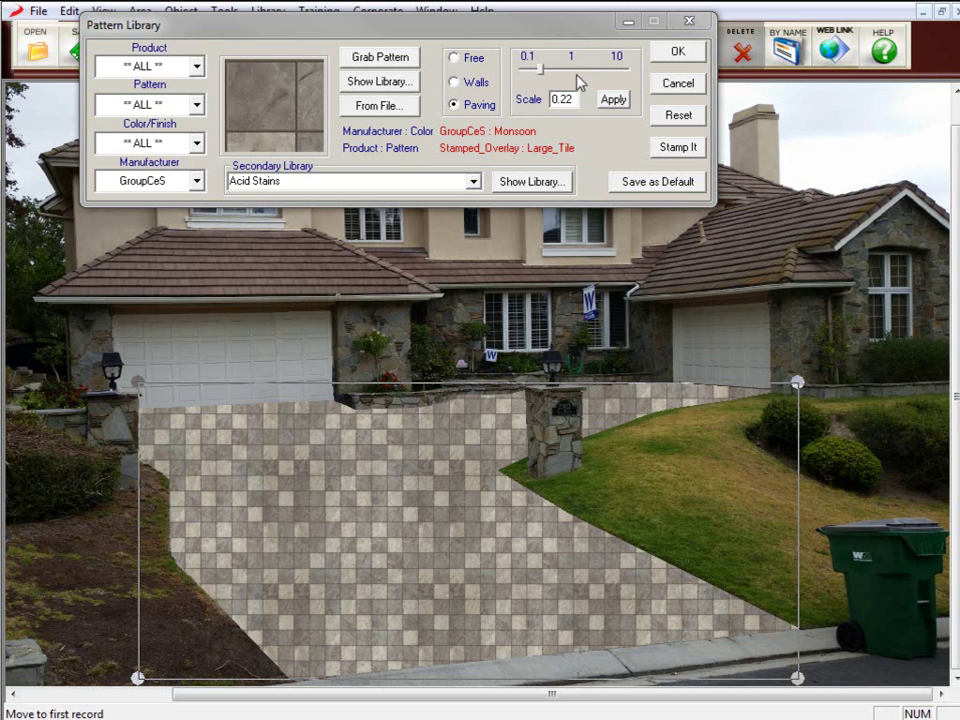
drag(538, 70, 551, 70)
click(558, 425)
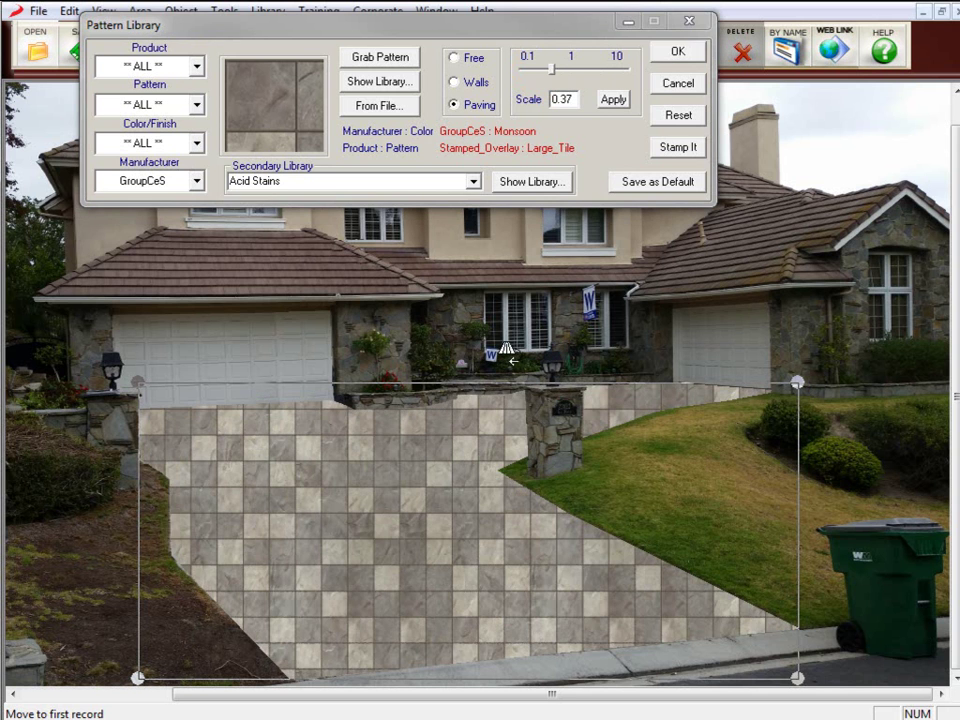
Drag the pattern area's top-right and bottom-right corners to fit the driveway in perspective
click(800, 382)
drag(800, 382, 778, 373)
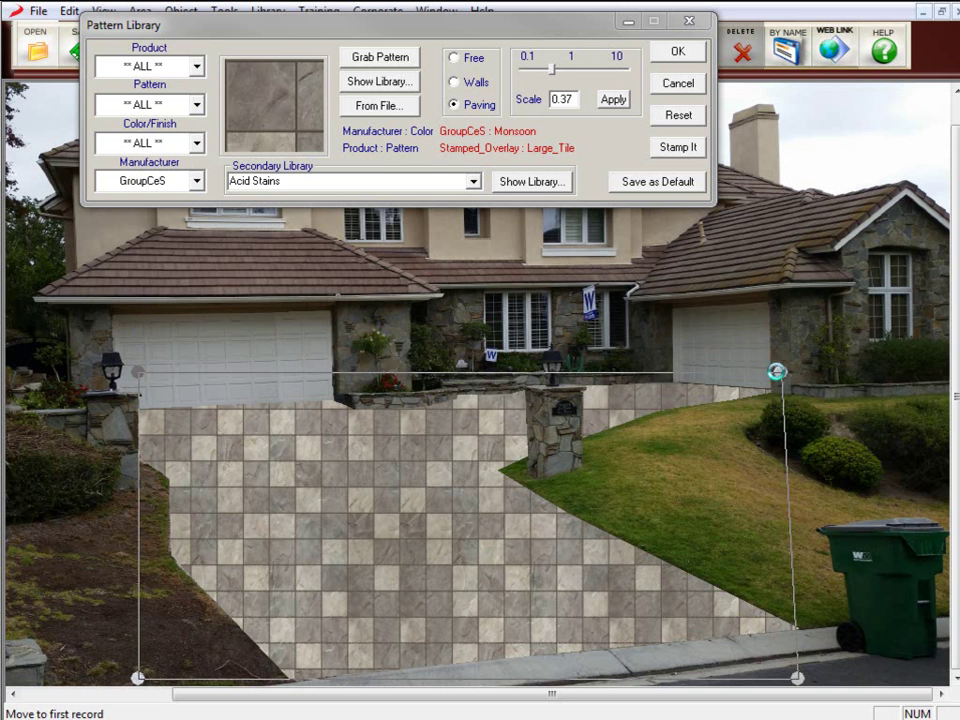
click(410, 398)
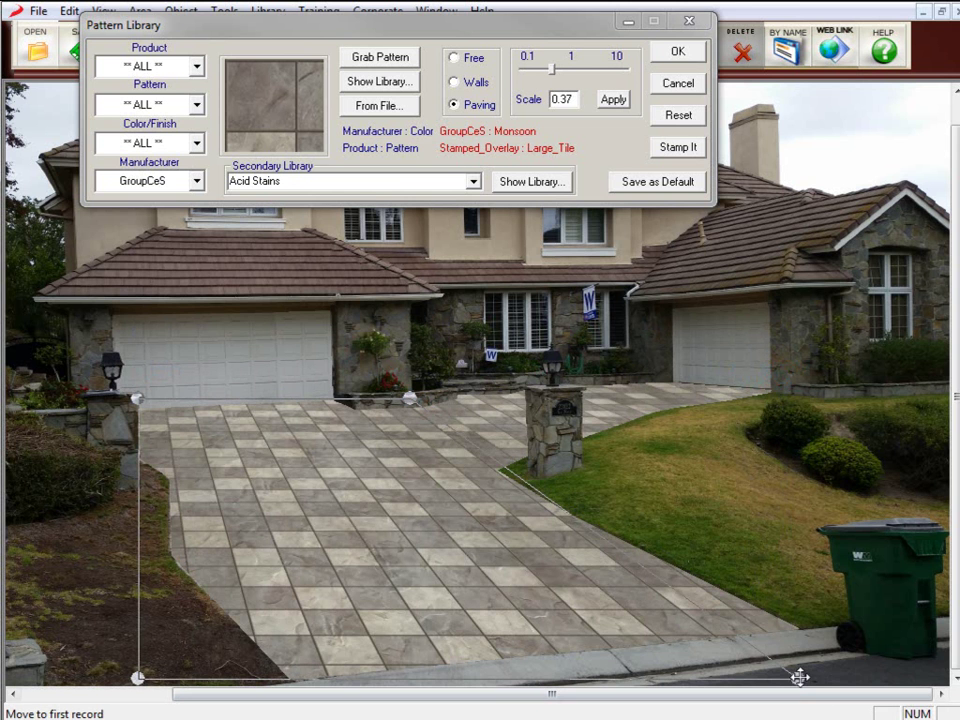
drag(797, 677, 814, 648)
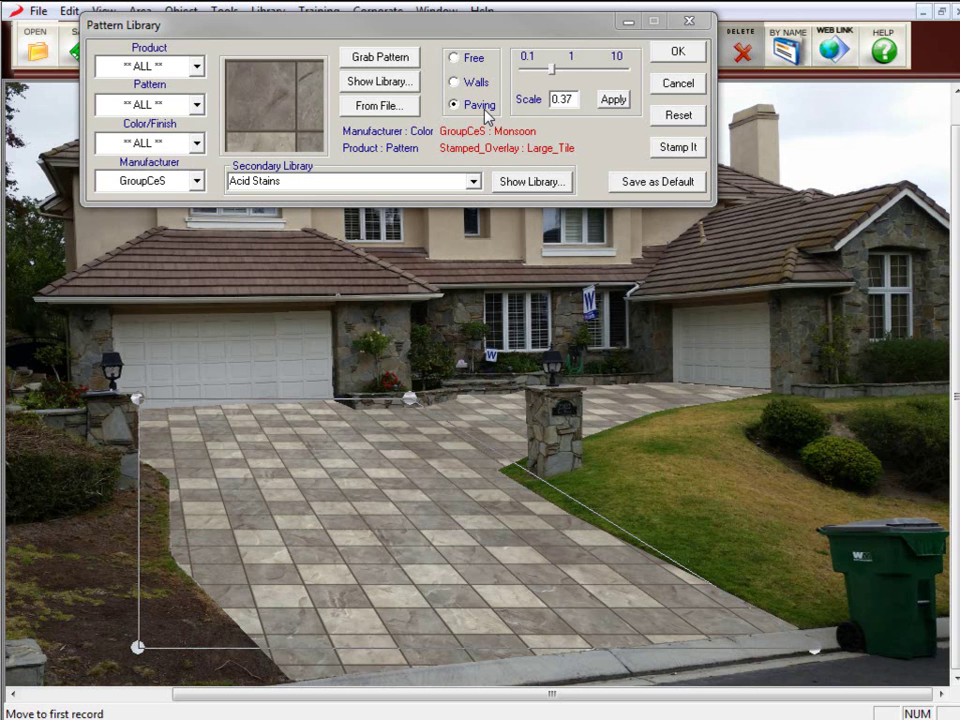
Switch to Free perspective and re-place points at the garage post, left edge and driveway top
click(454, 58)
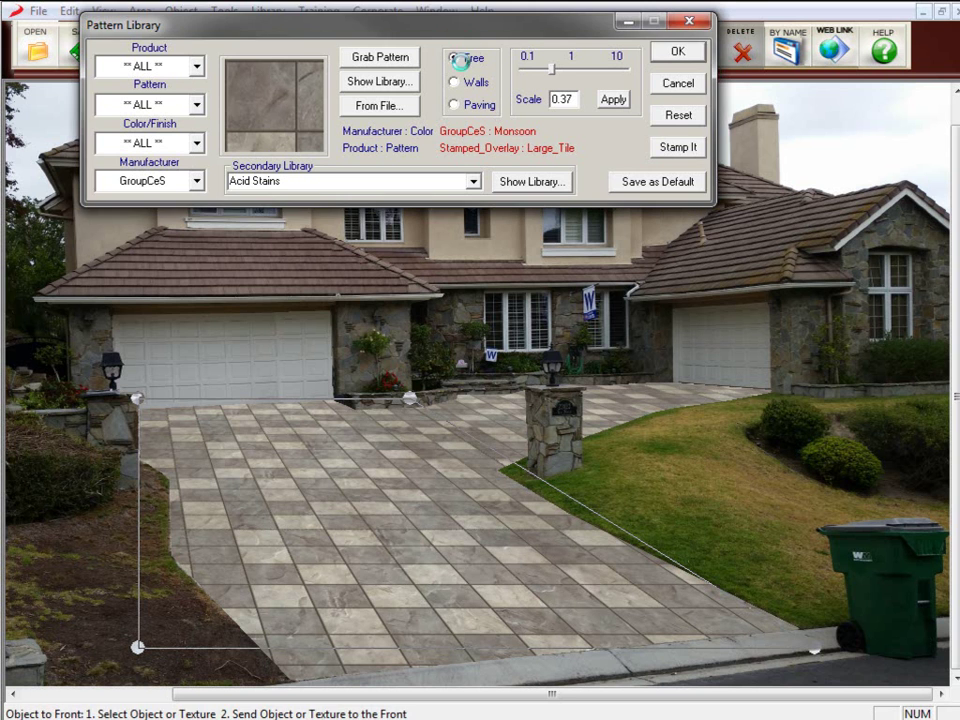
mouse_move(409, 398)
mouse_down()
mouse_move(403, 364)
mouse_move(409, 400)
mouse_up()
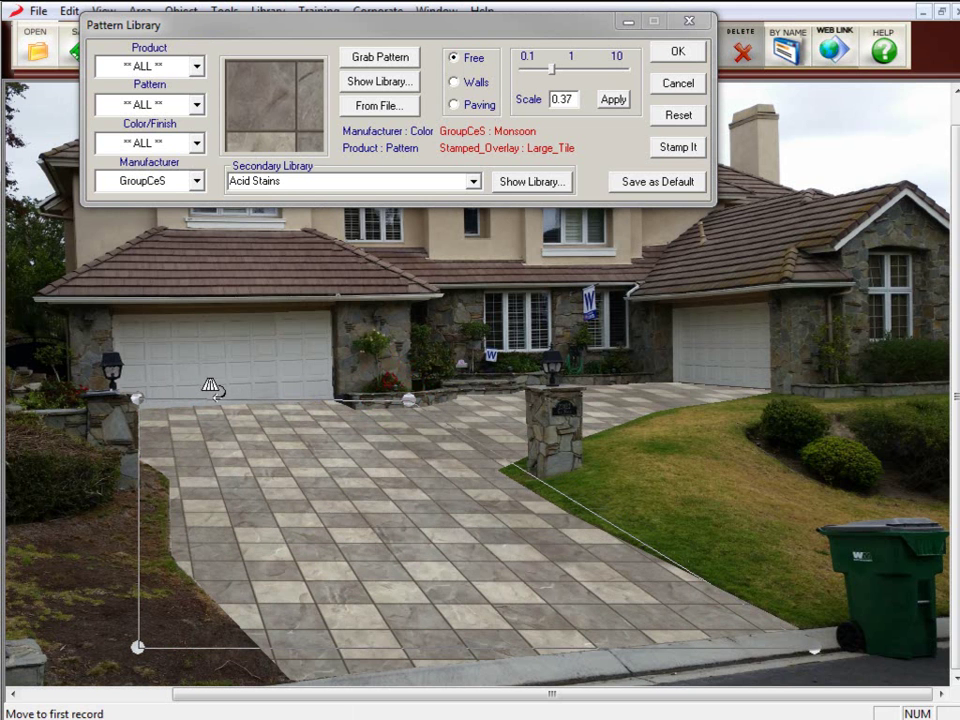
click(139, 648)
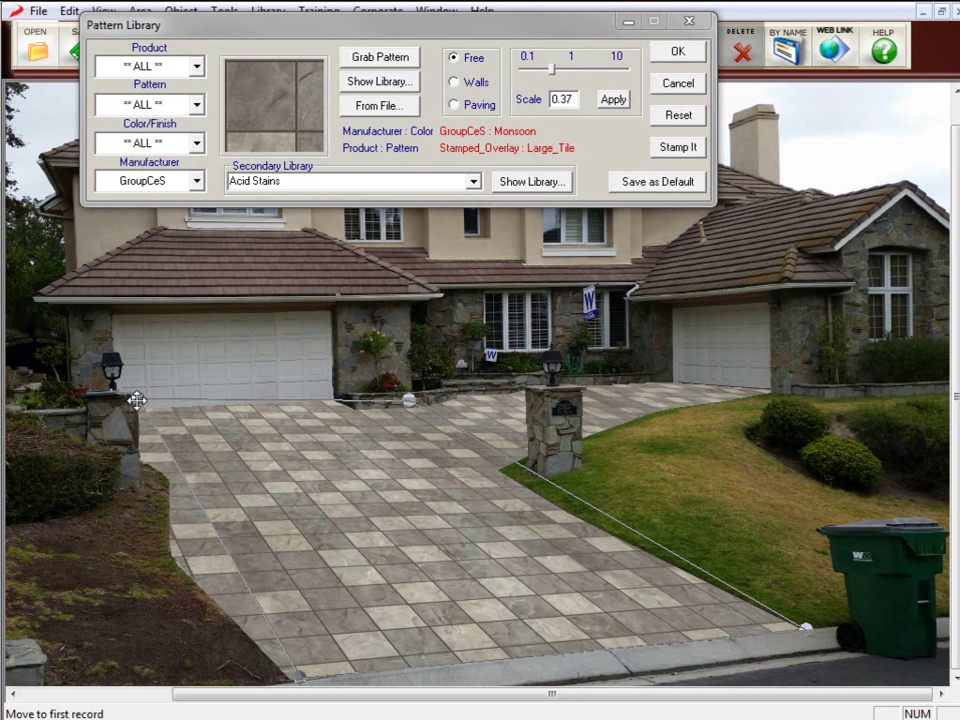
click(134, 402)
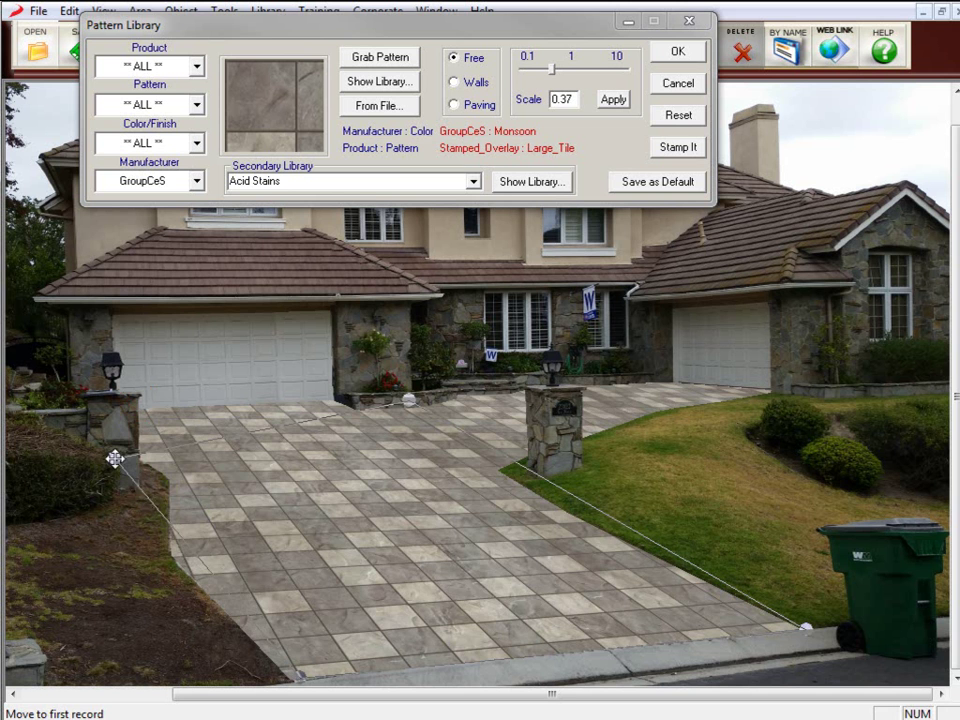
click(118, 455)
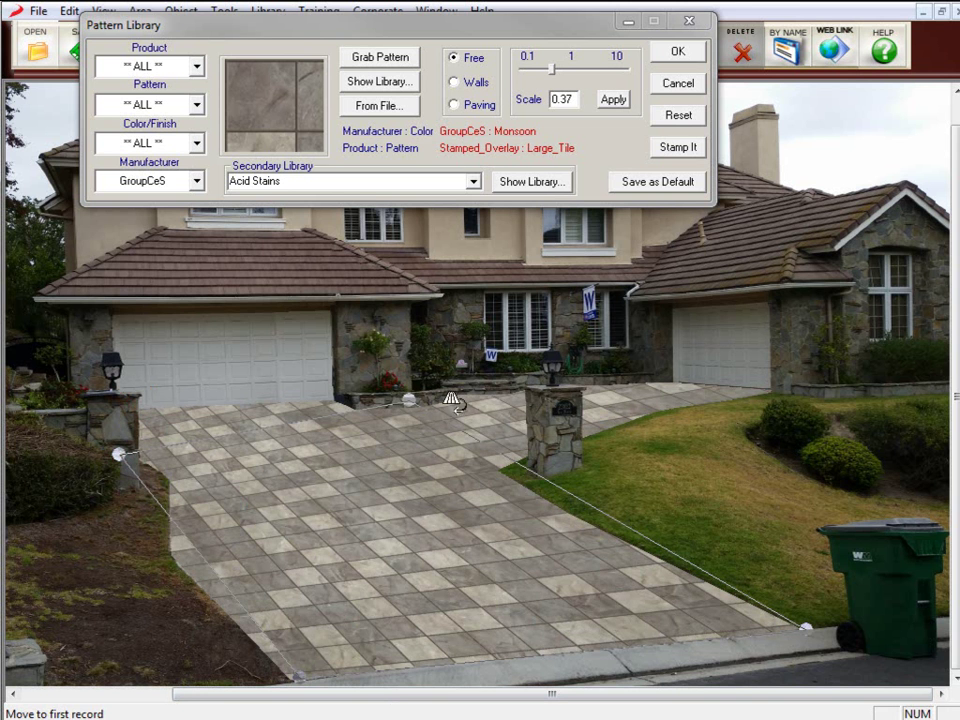
click(412, 400)
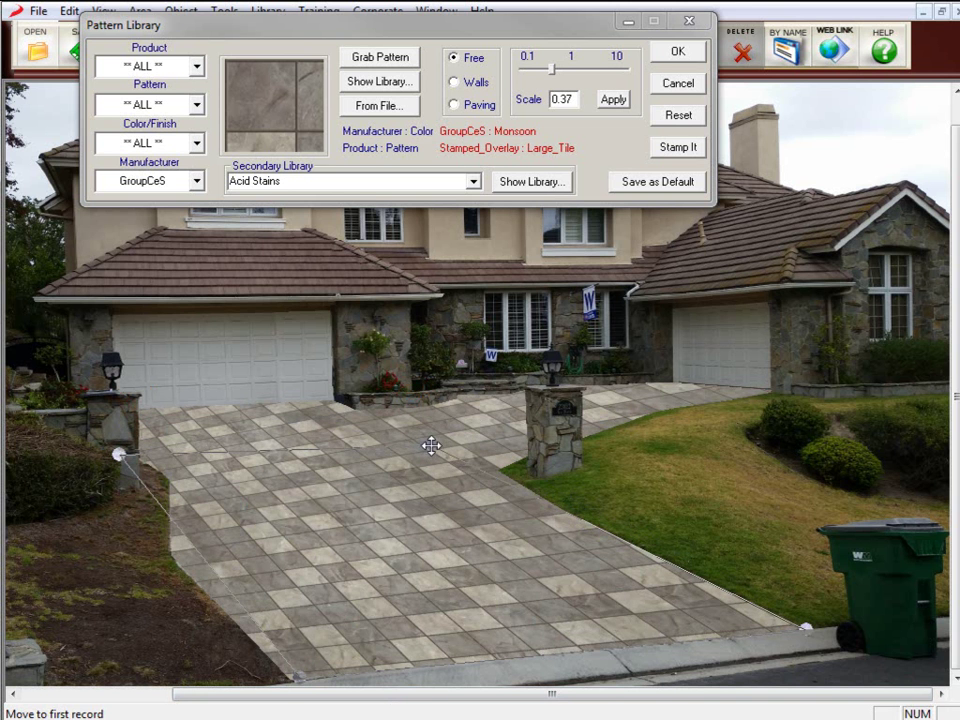
click(431, 445)
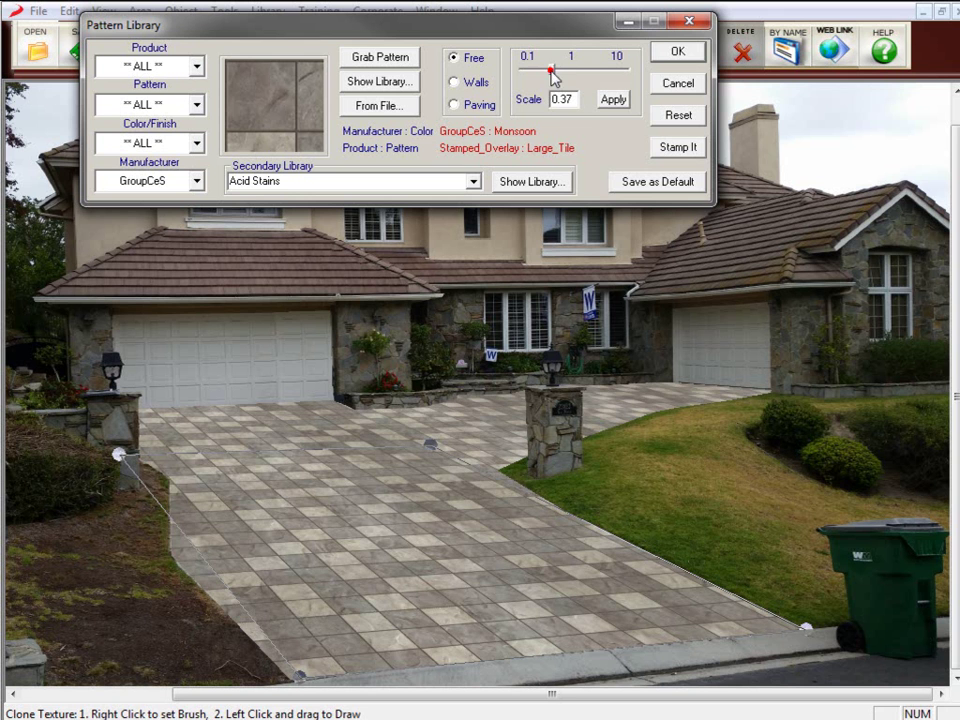
Reduce the Monsoon large-tile pattern scale to 0.3
mouse_move(552, 78)
mouse_down()
mouse_move(574, 78)
mouse_move(540, 77)
mouse_move(549, 80)
mouse_up()
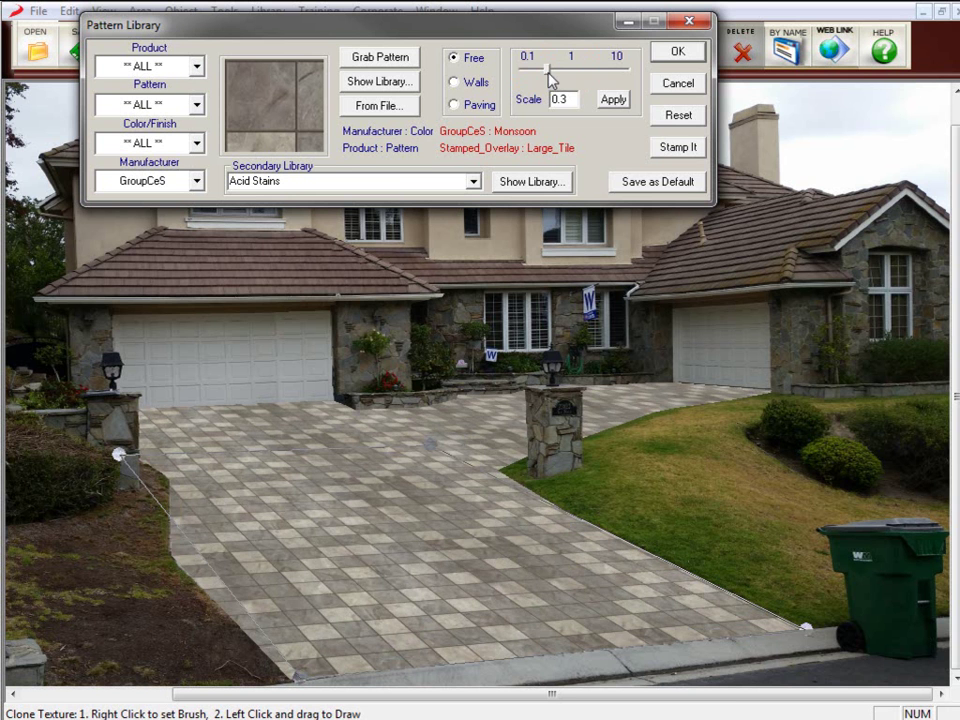
Reopen the pattern thumbnails and scroll through the library to the gray large tiles
click(401, 83)
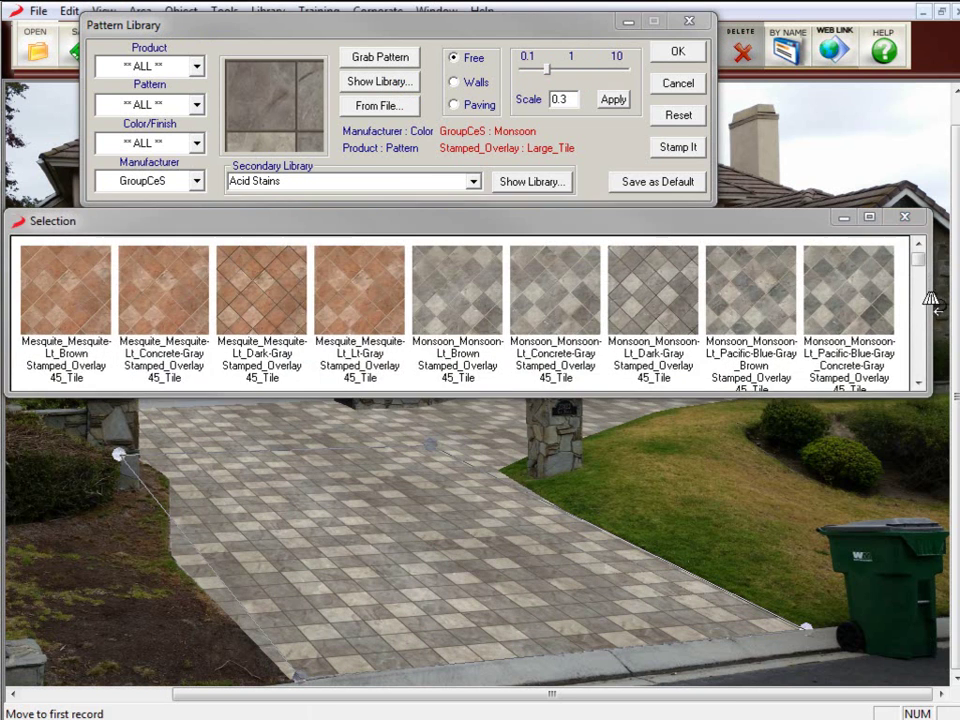
click(918, 383)
click(918, 383)
click(918, 383)
click(918, 383)
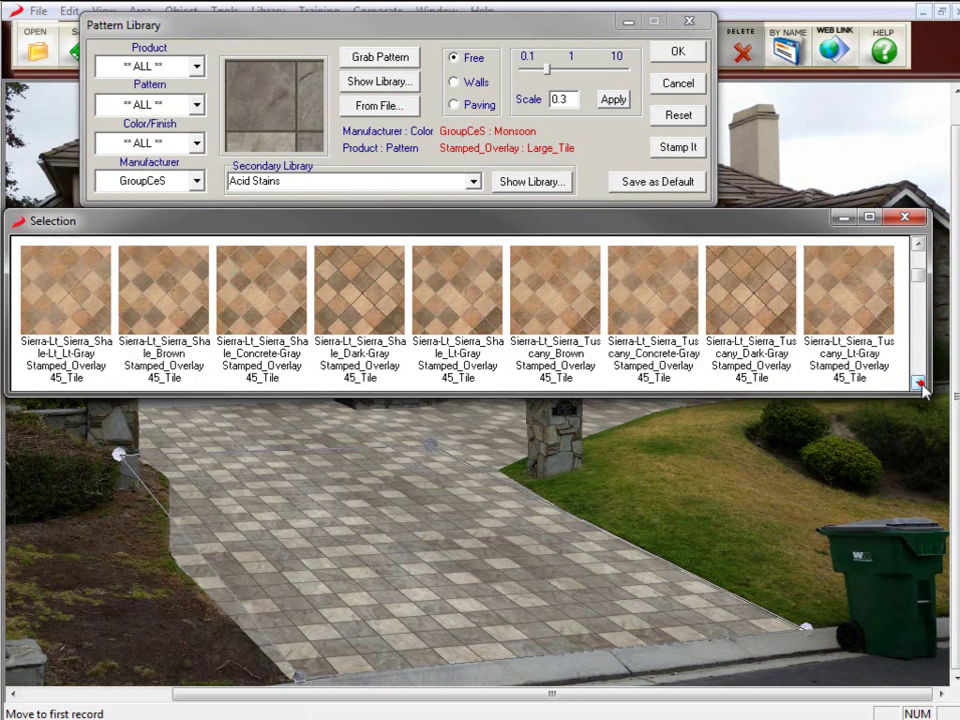
click(918, 383)
click(918, 383)
click(918, 383)
click(918, 383)
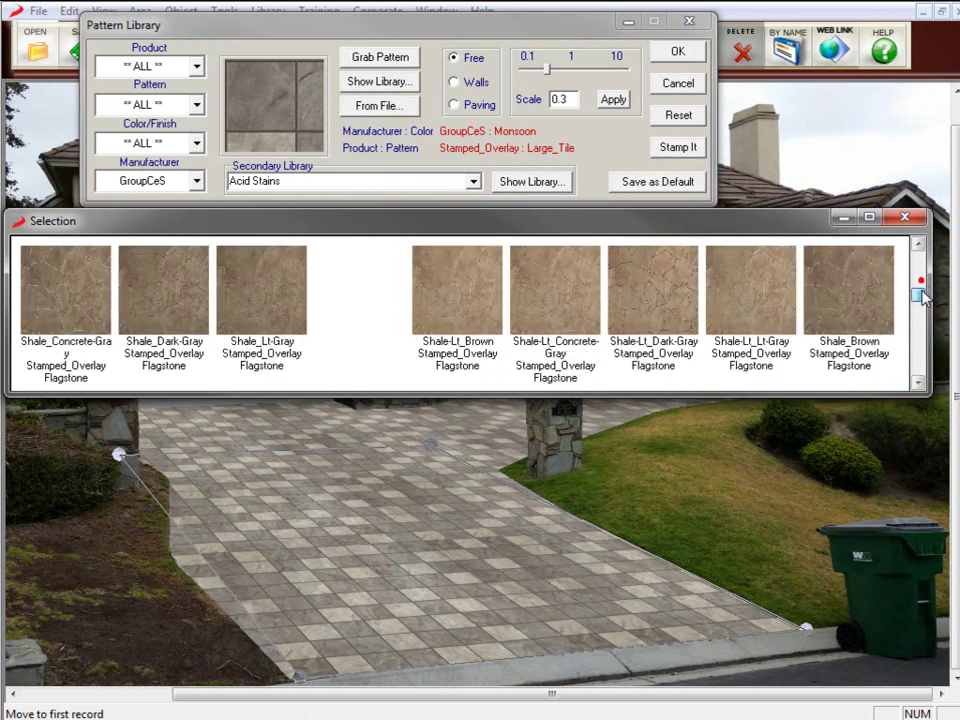
click(918, 383)
Apply the gray Monsoon Large_Tile pattern and enlarge its scale to 0.35
double_click(666, 315)
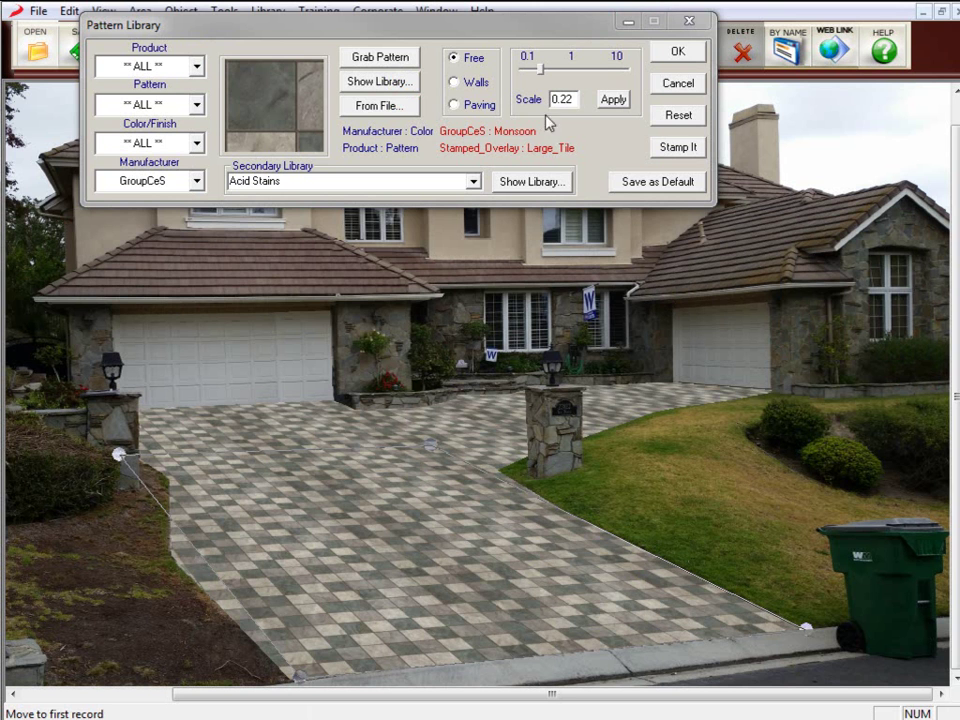
click(540, 68)
drag(544, 73, 543, 76)
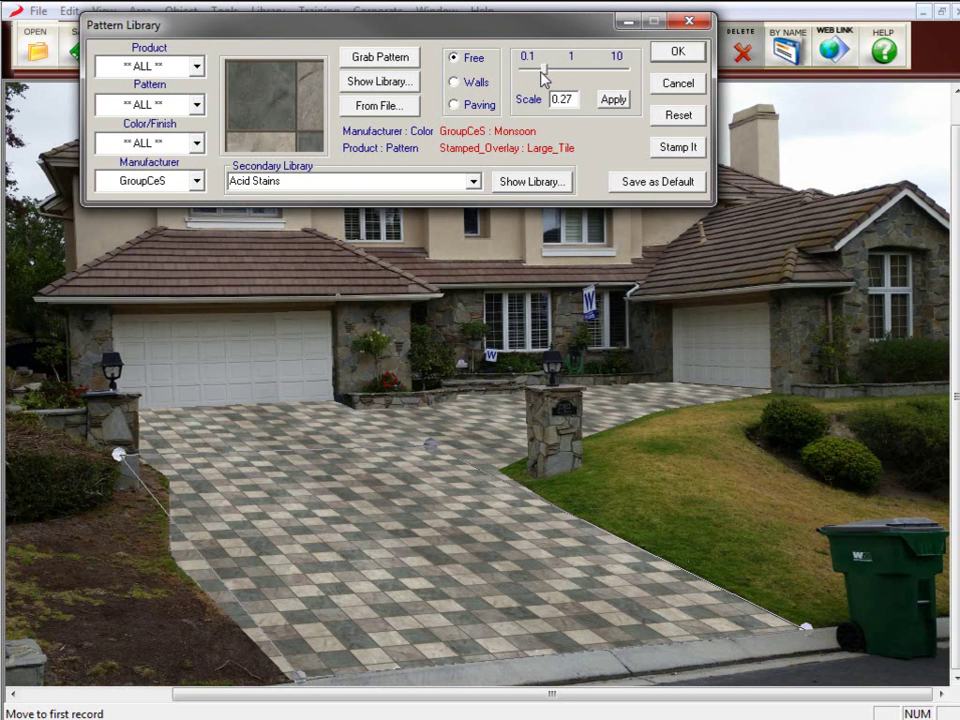
drag(543, 77, 550, 80)
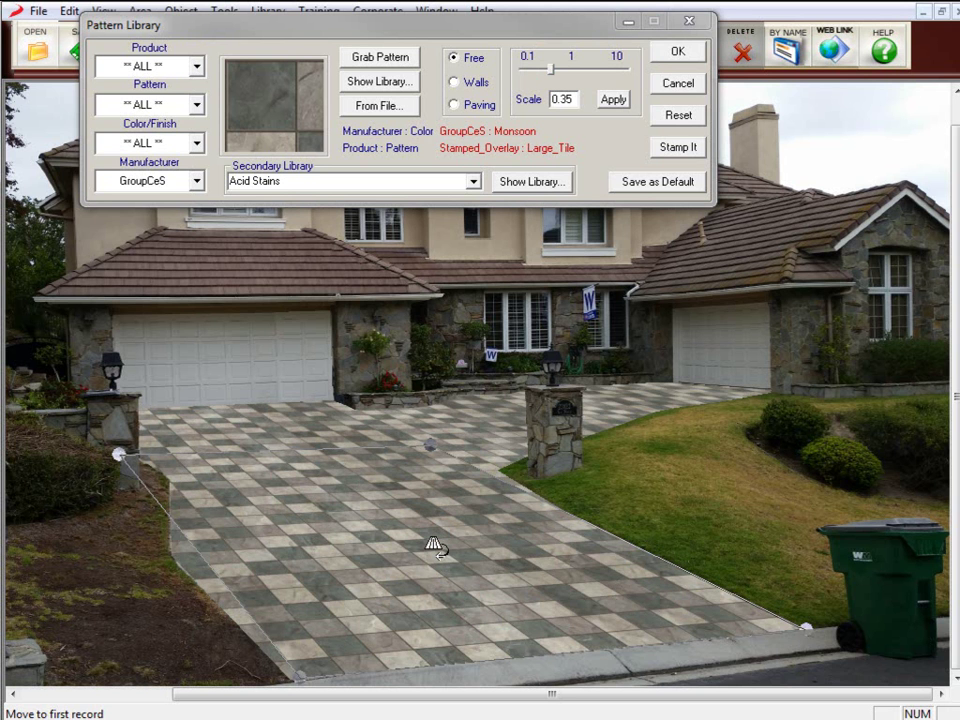
Try a Monsoon 45_Tile pattern, then replace it with a Sierra Flagstone pattern at scale 0.22
click(377, 83)
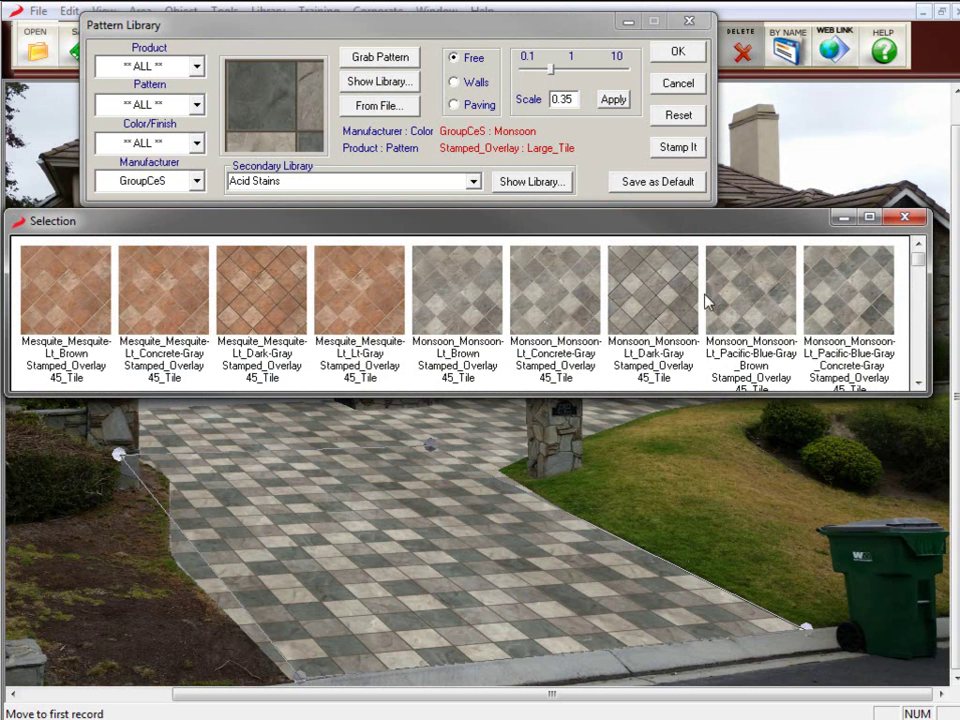
double_click(729, 305)
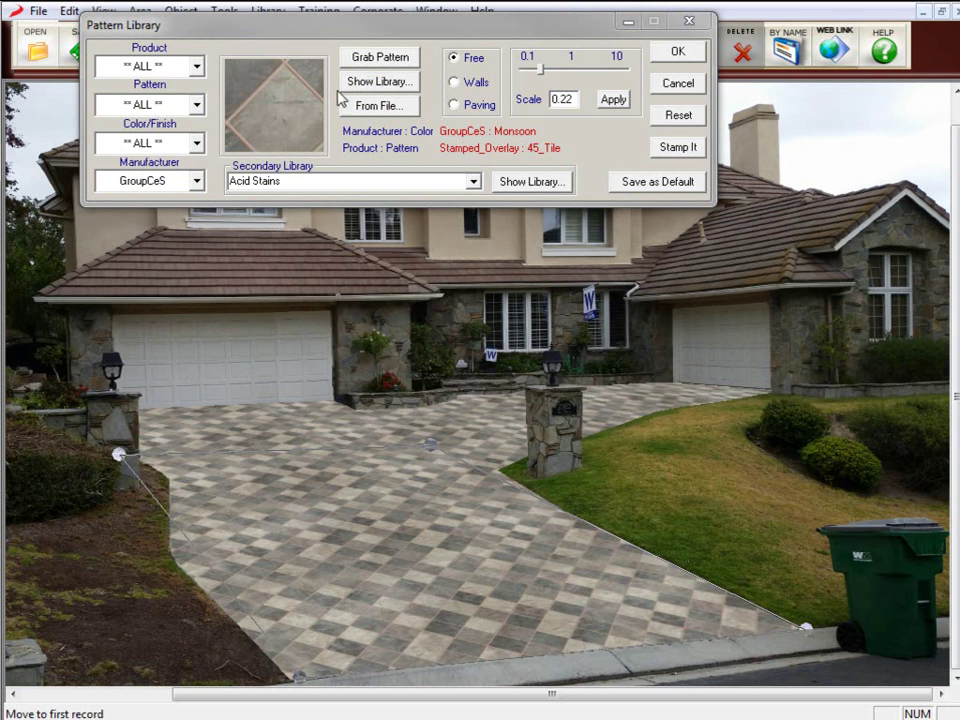
click(379, 81)
click(919, 290)
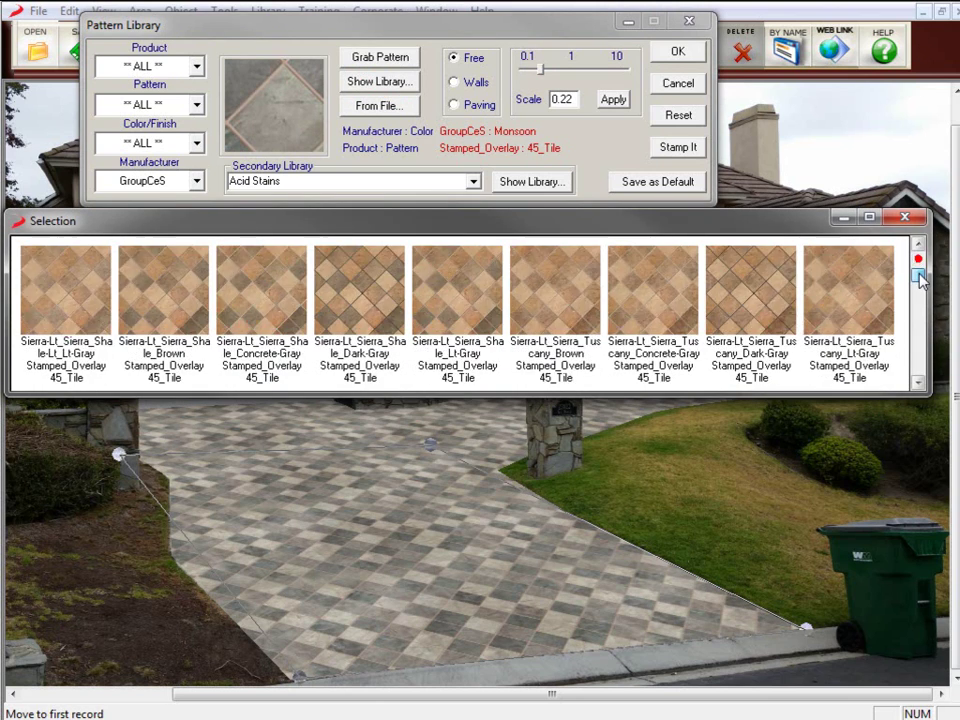
click(919, 290)
drag(919, 290, 919, 306)
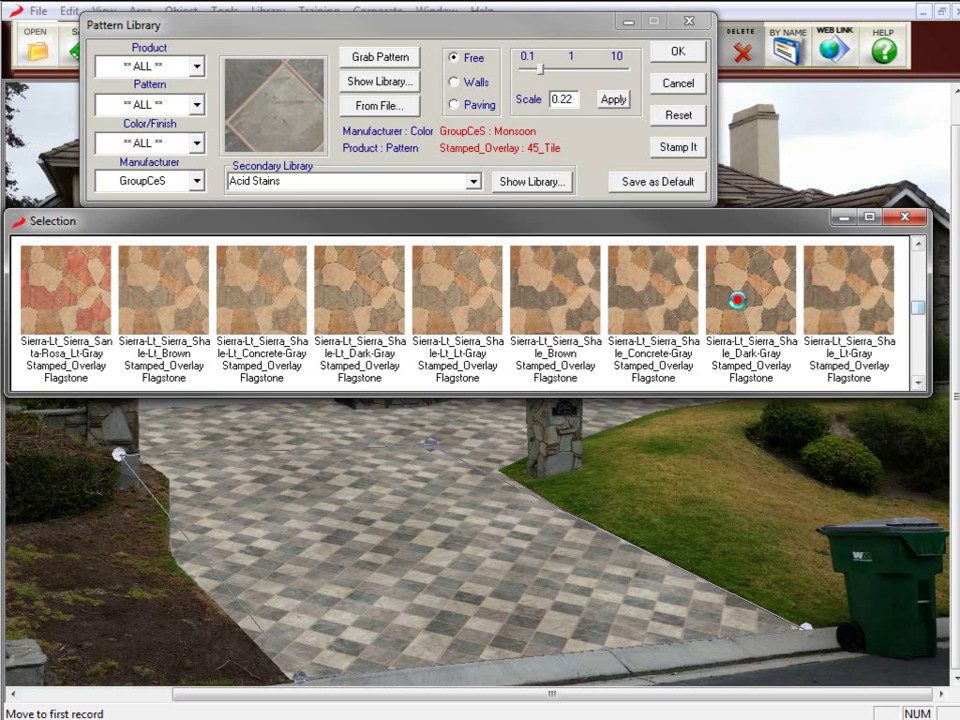
double_click(843, 308)
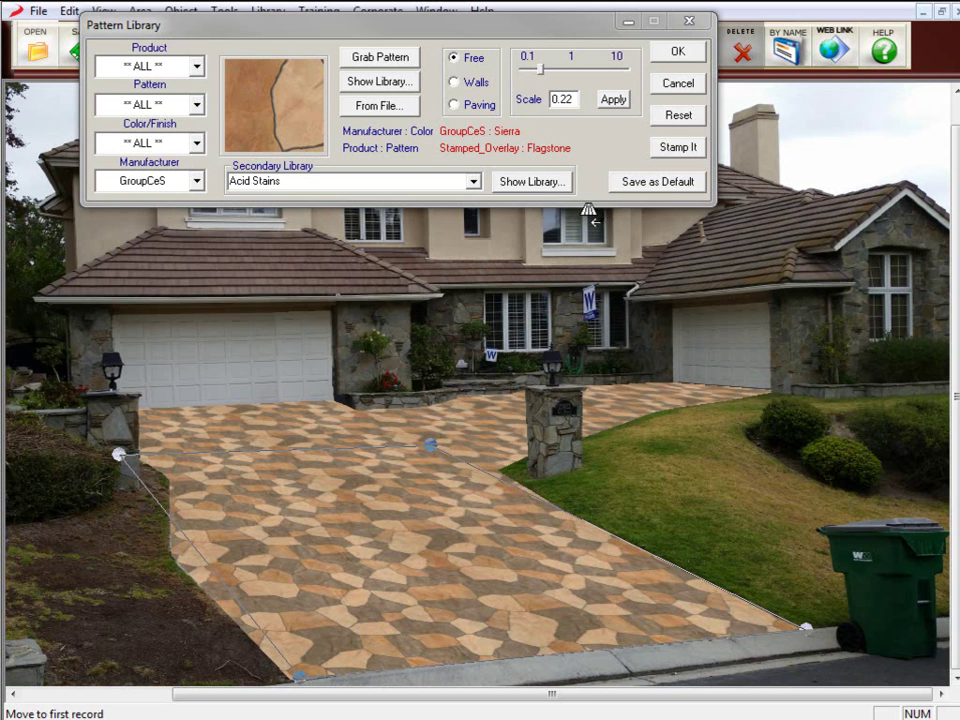
Review the Product and Pattern type lists, leaving both selections unchanged
click(195, 67)
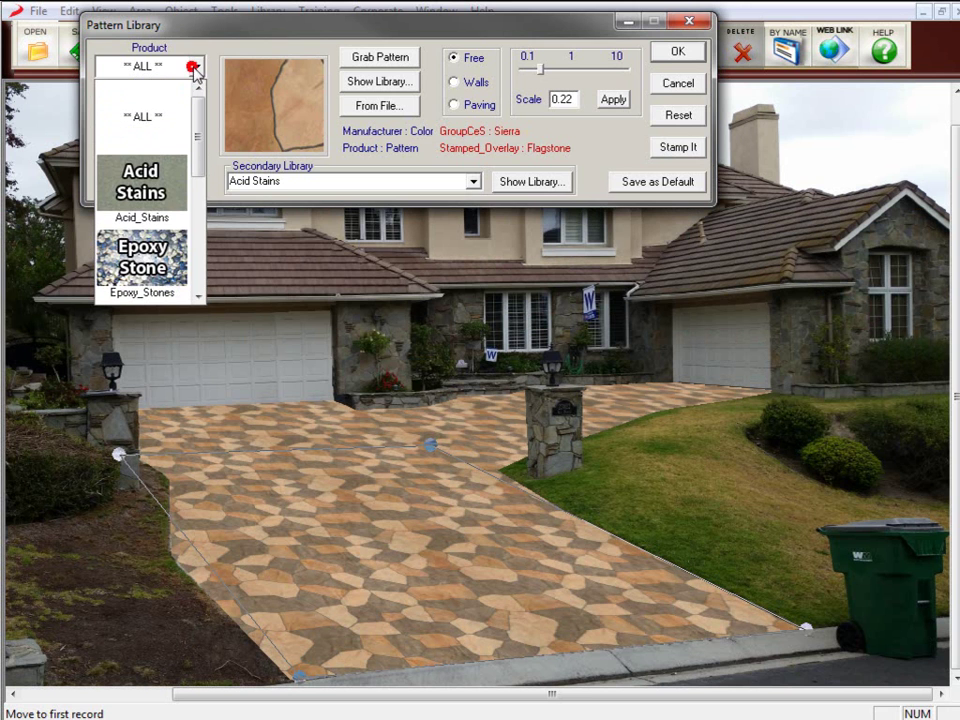
scroll(196, 133, down, 3)
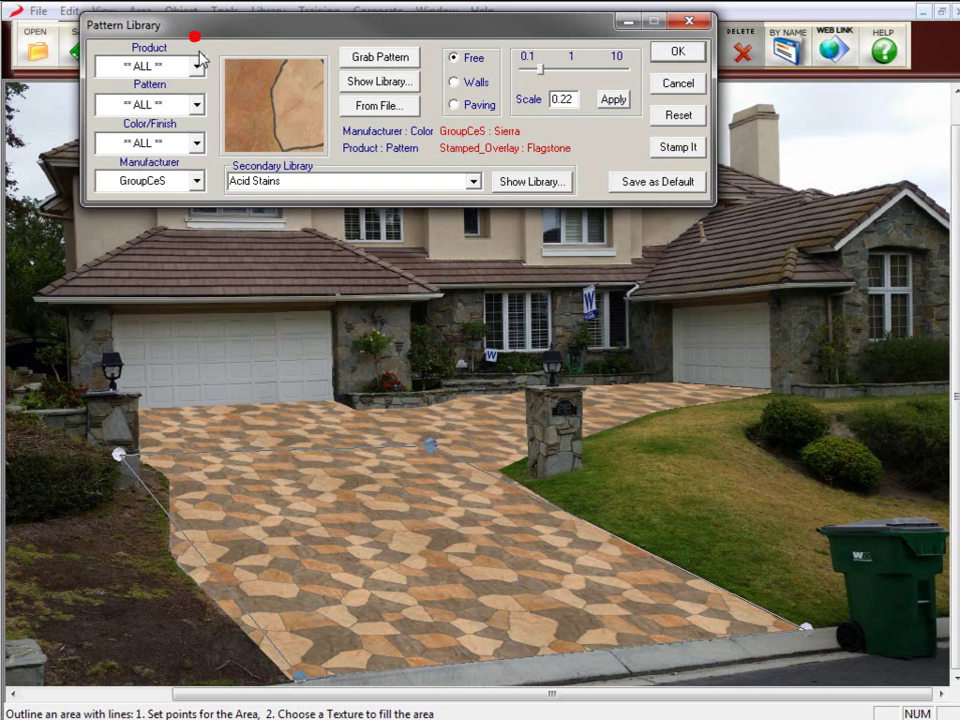
click(197, 104)
click(198, 147)
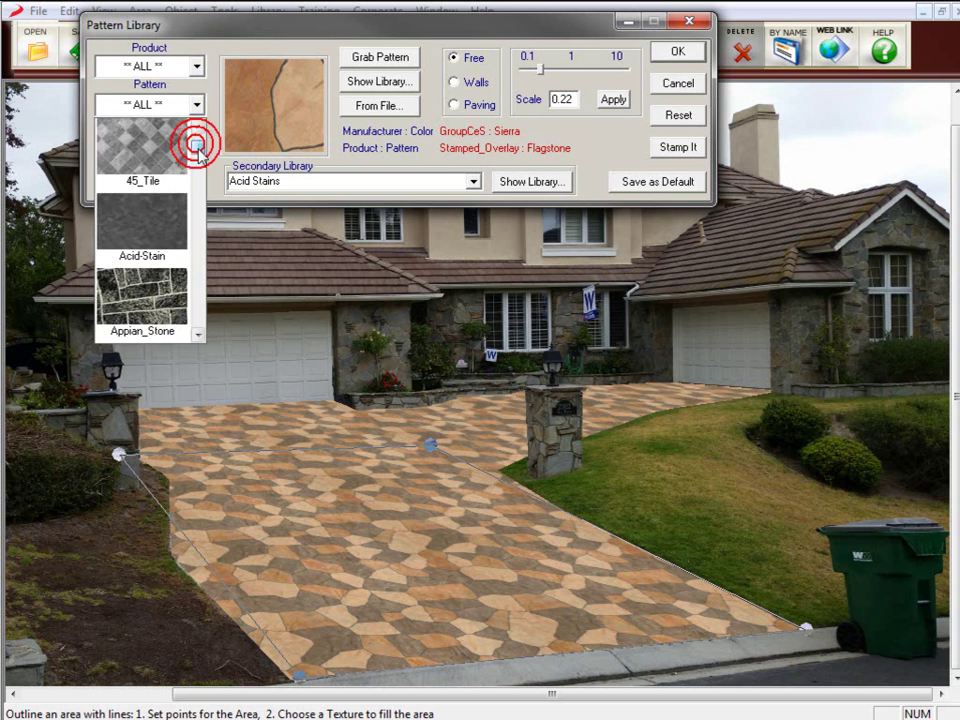
click(240, 79)
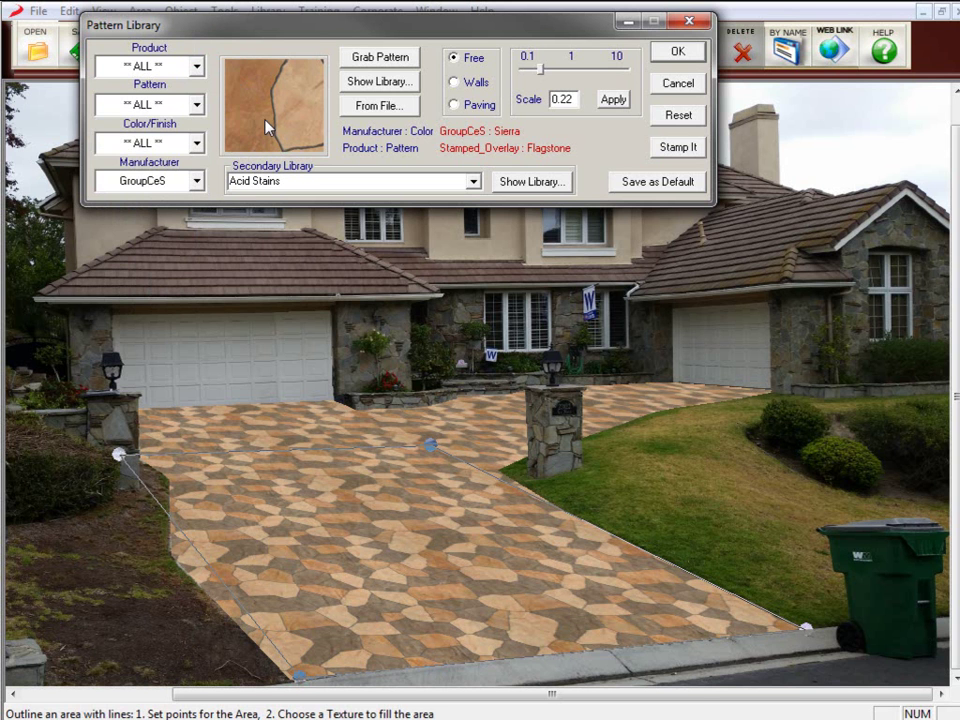
Apply the gray Monsoon 45_Tile pattern from the library to the driveway and accept it
click(380, 81)
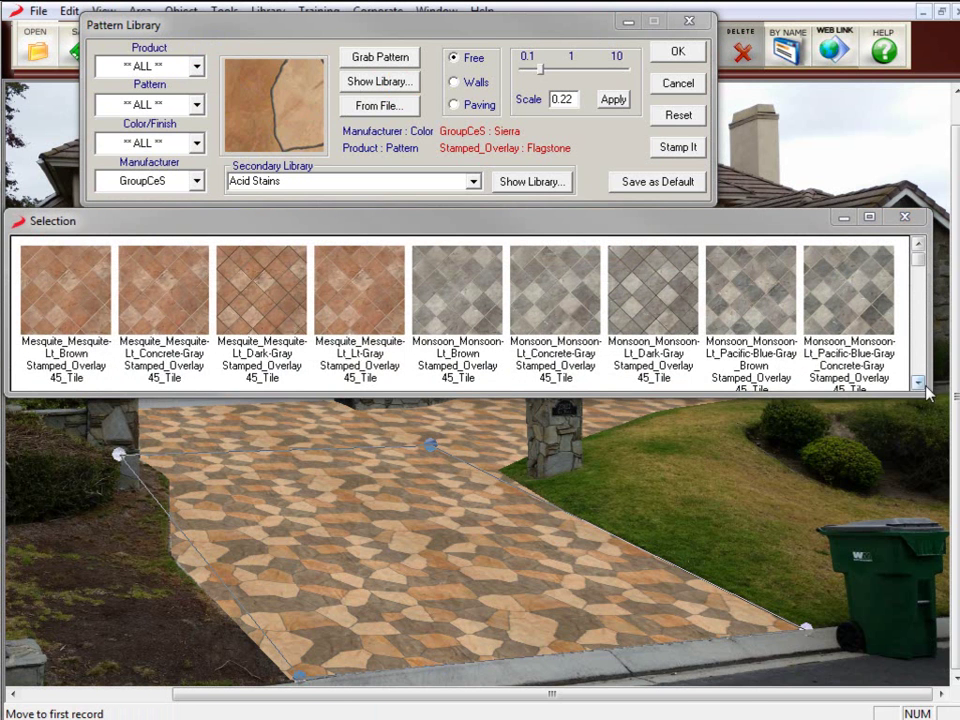
double_click(709, 320)
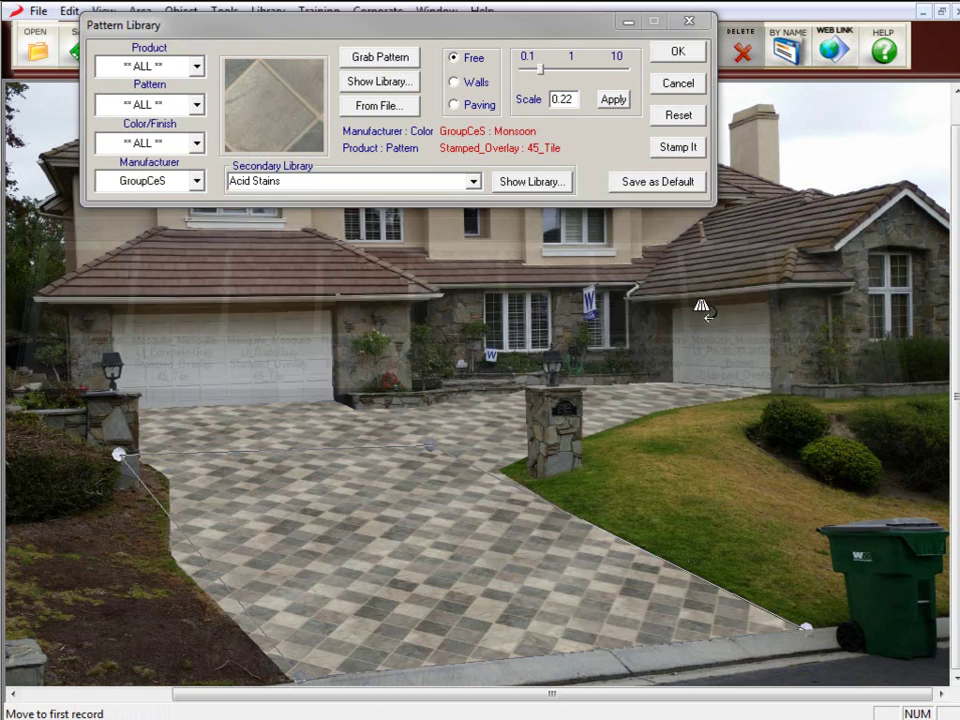
click(679, 52)
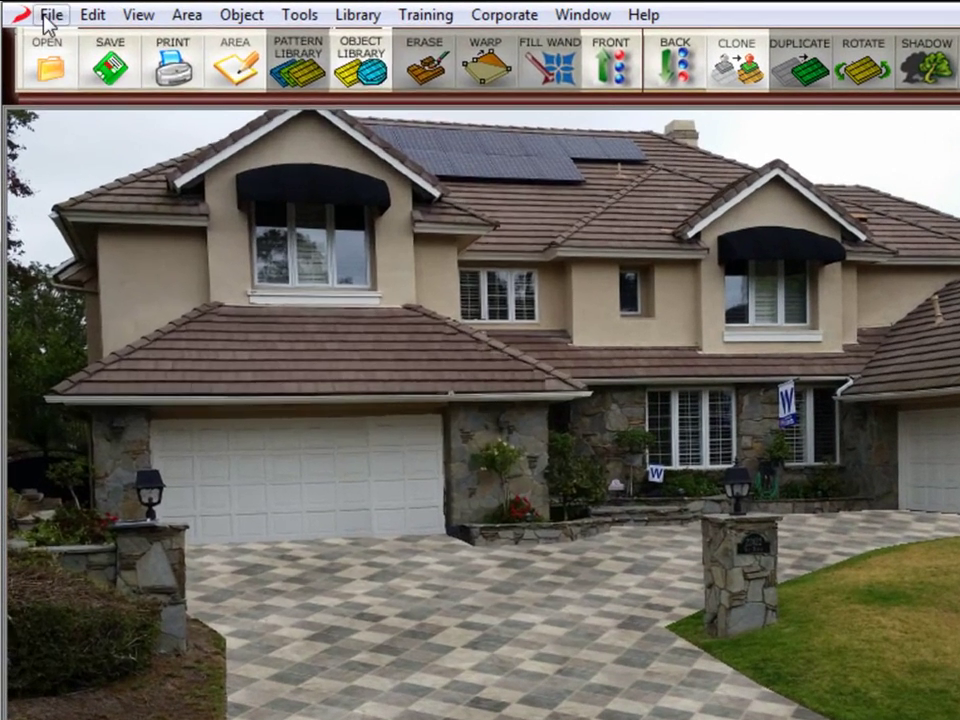
Start Save As and delete the '-B4' suffix before .LND in the file name
click(38, 11)
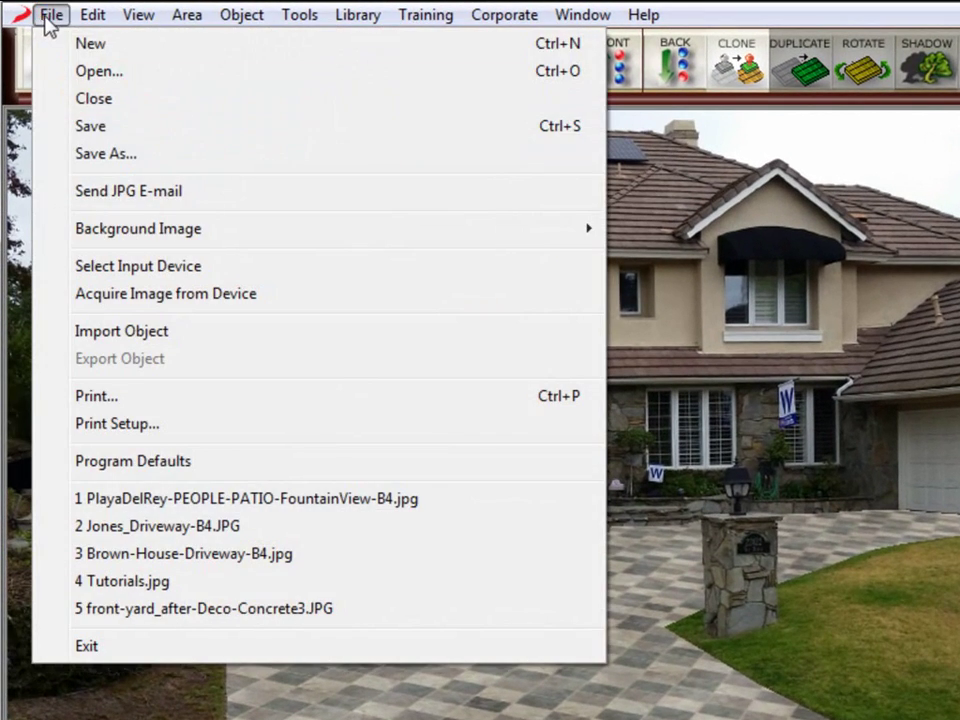
click(129, 157)
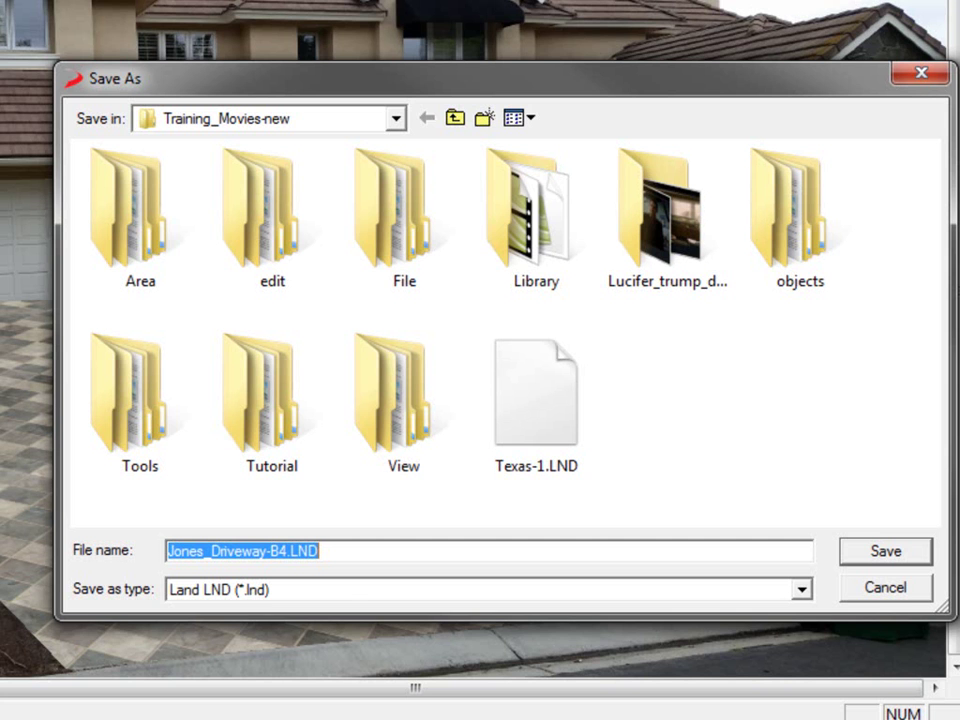
click(349, 546)
click(287, 551)
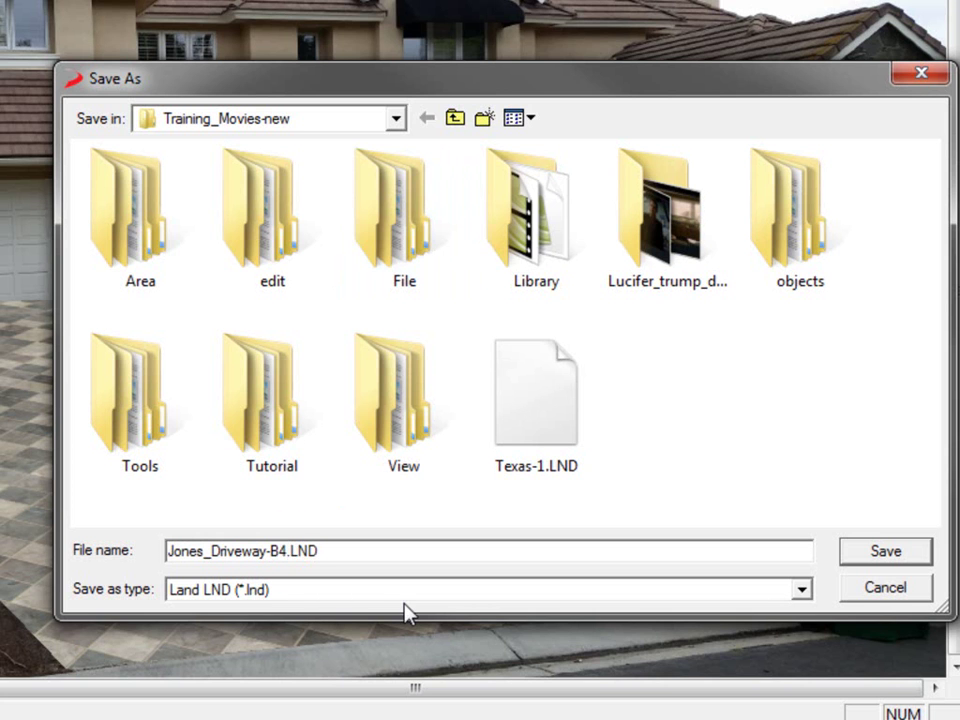
key(BackSpace)
key(BackSpace)
key(BackSpace)
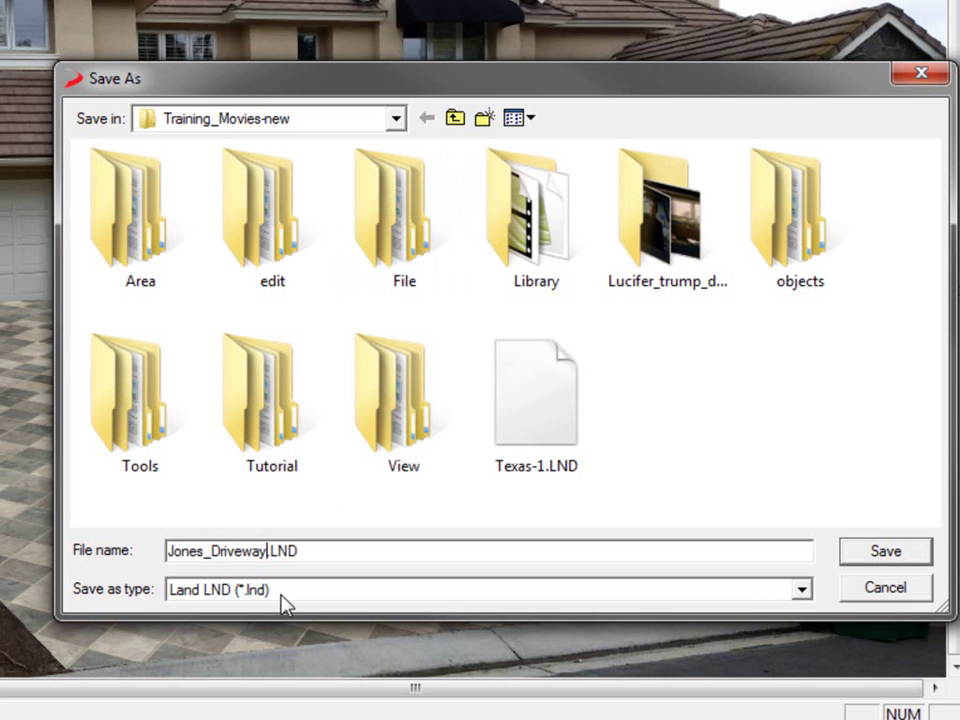